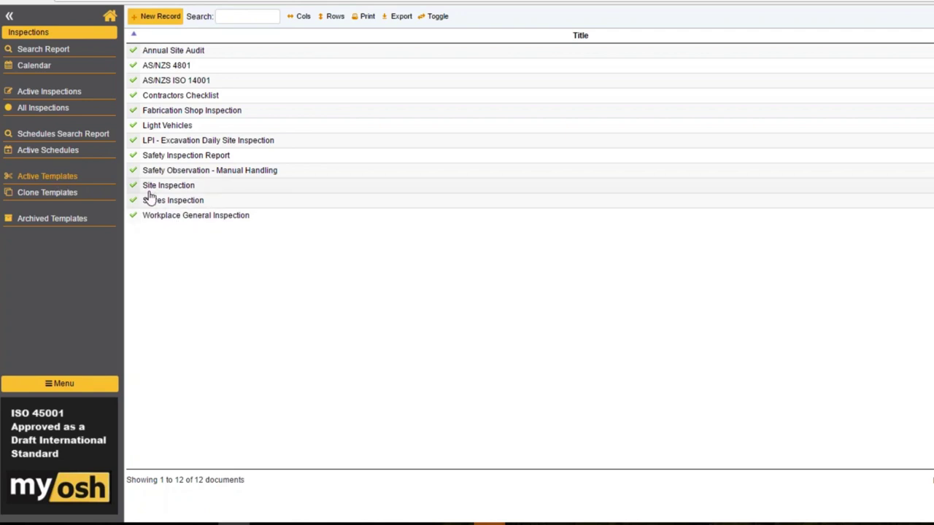
- Open the Light Vehicles template for editing and add a Section Title row named "OTHER"
left_click(166, 125)
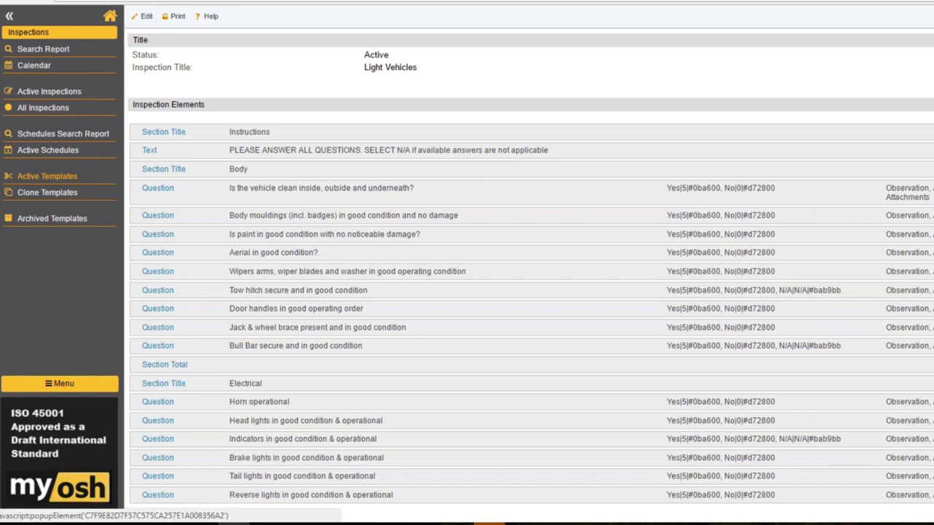
left_click(144, 16)
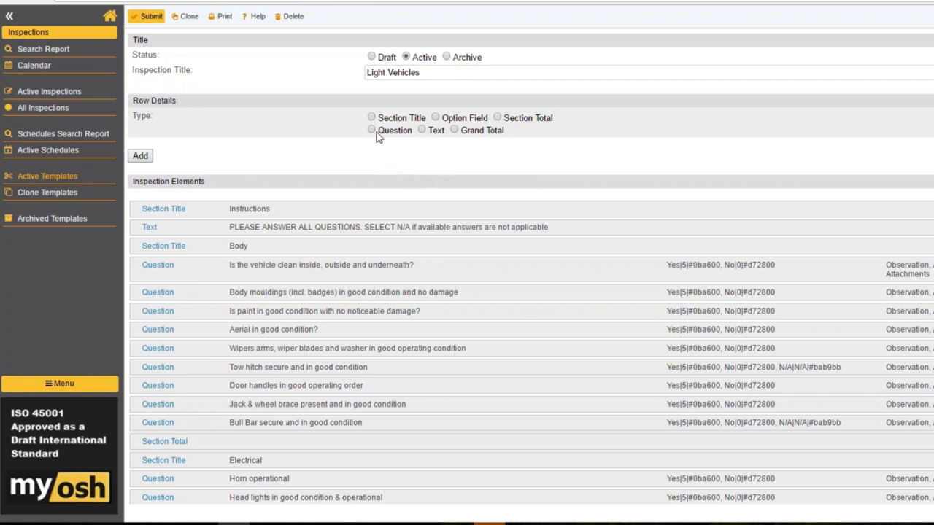
left_click_drag(143, 115, 172, 115)
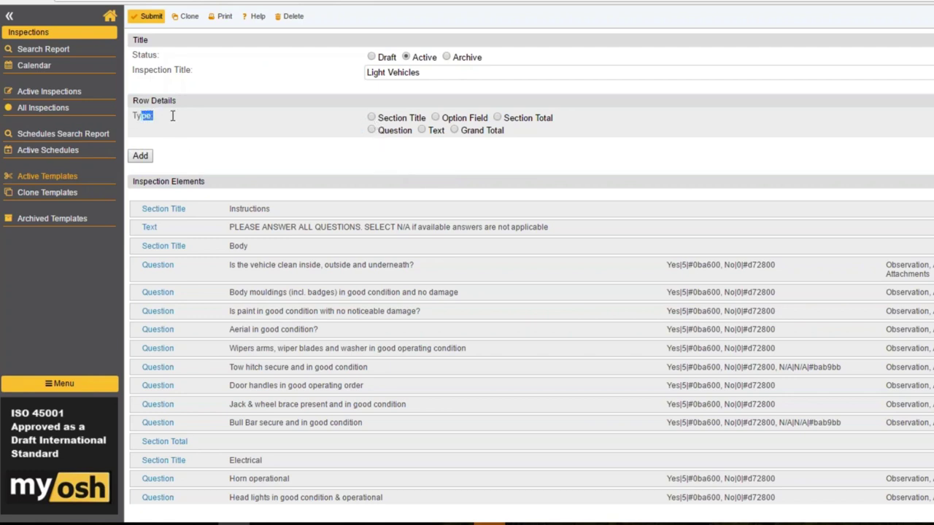
left_click(372, 118)
left_click(378, 148)
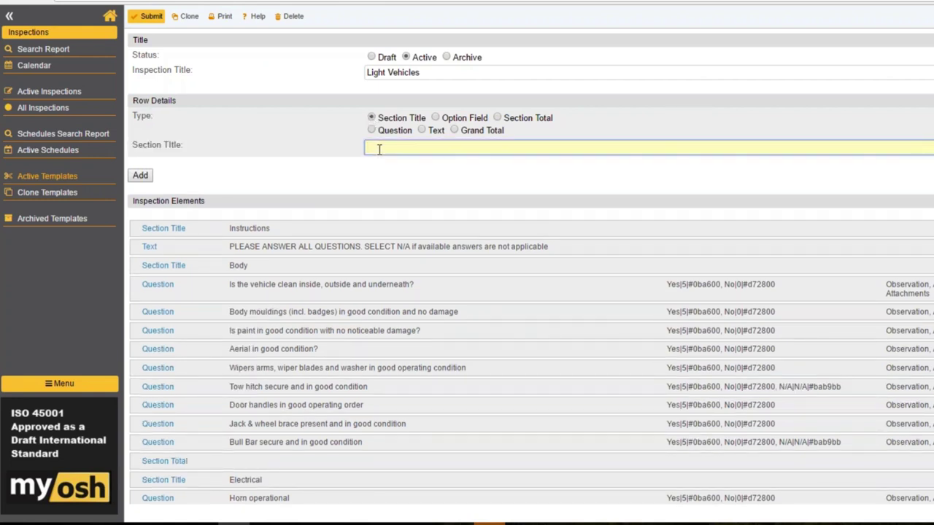
type("OTHER")
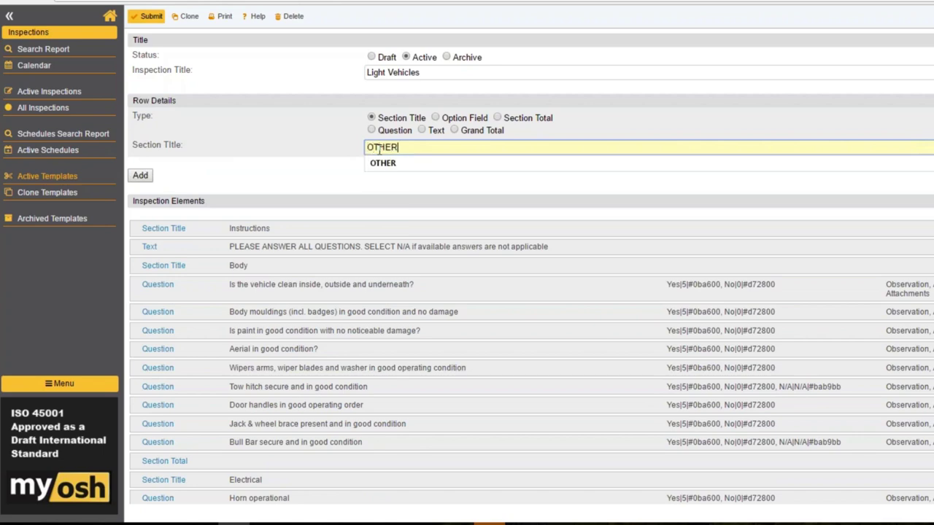
left_click(140, 177)
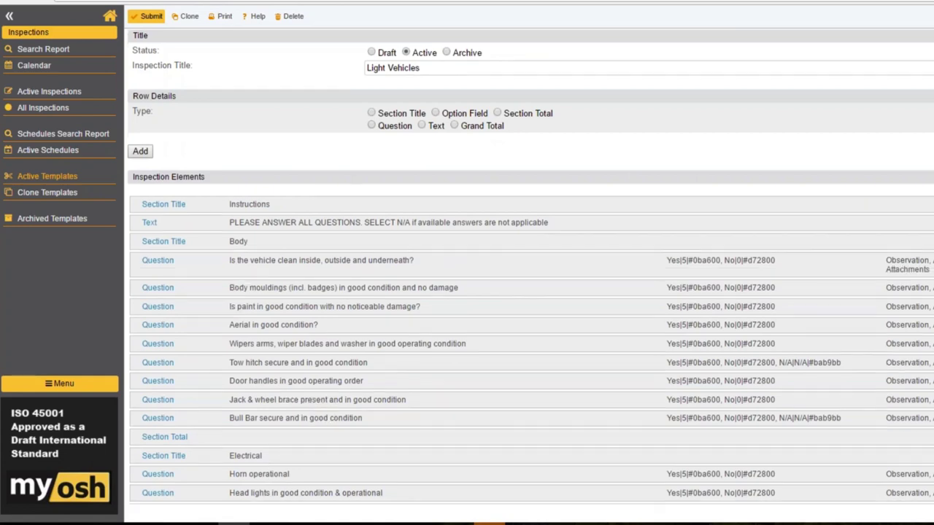
scroll(246, 508, "down", 10)
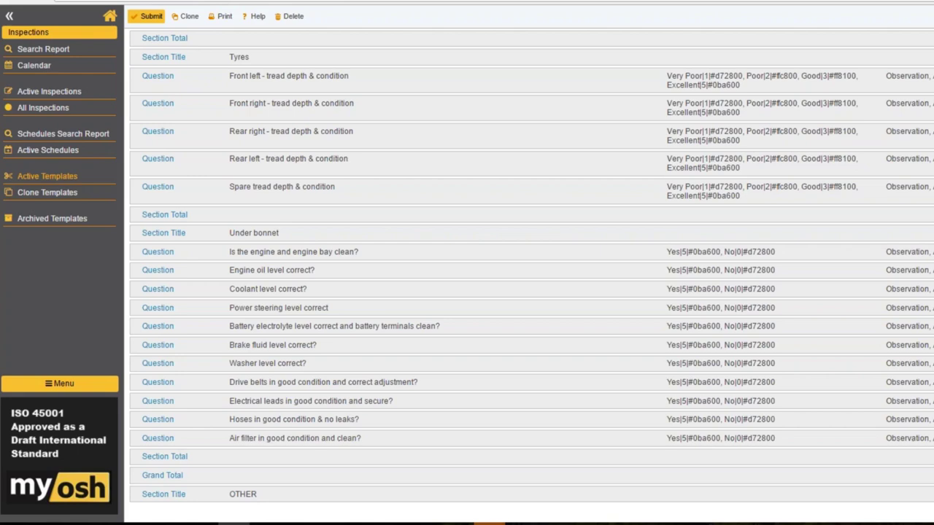
- Start a Question row reading "is the vehicle sun damaged" and give it the answer "yes" with score 0
scroll(531, 267, "up", 1)
scroll(371, 134, "up", 10)
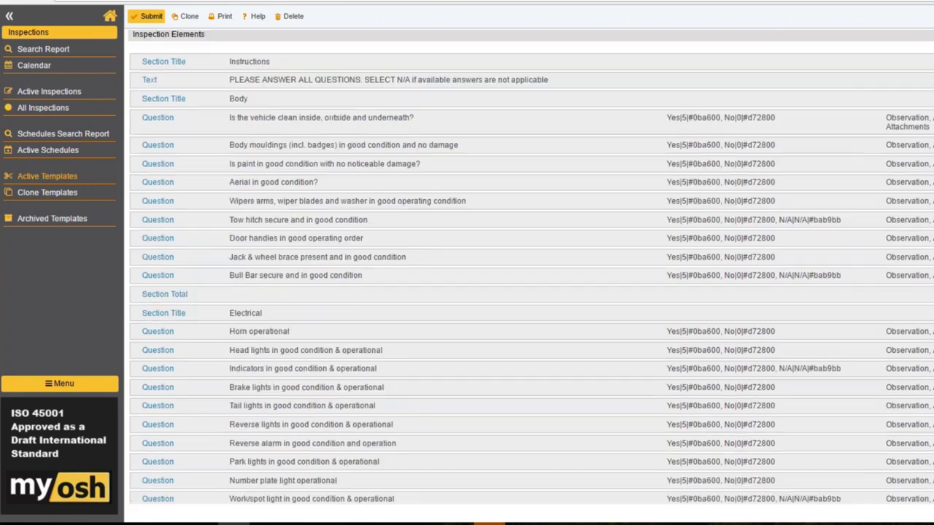
left_click(371, 131)
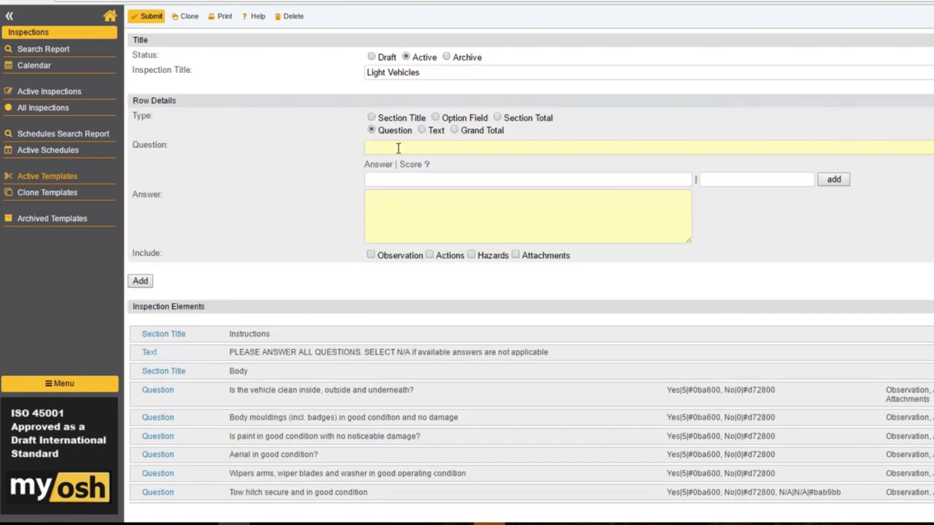
left_click(398, 147)
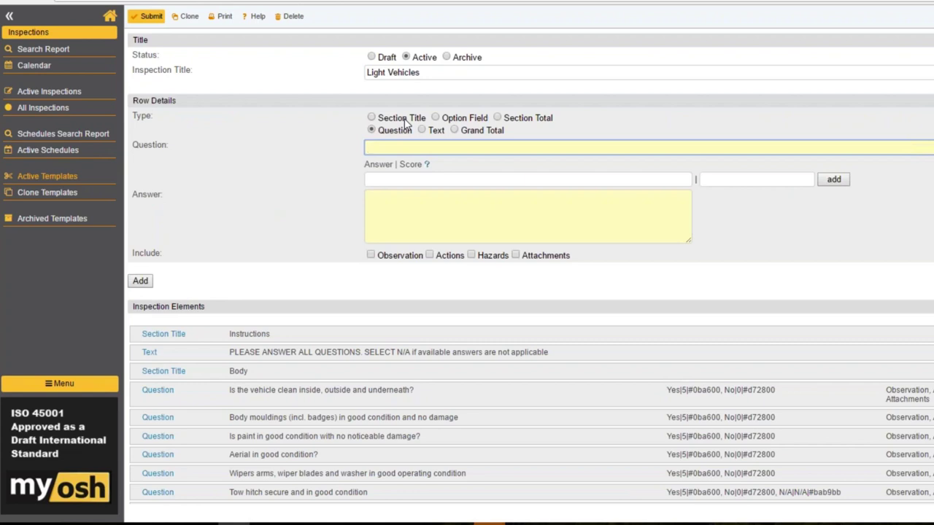
type("is the vehicle sun damaged")
left_click(443, 181)
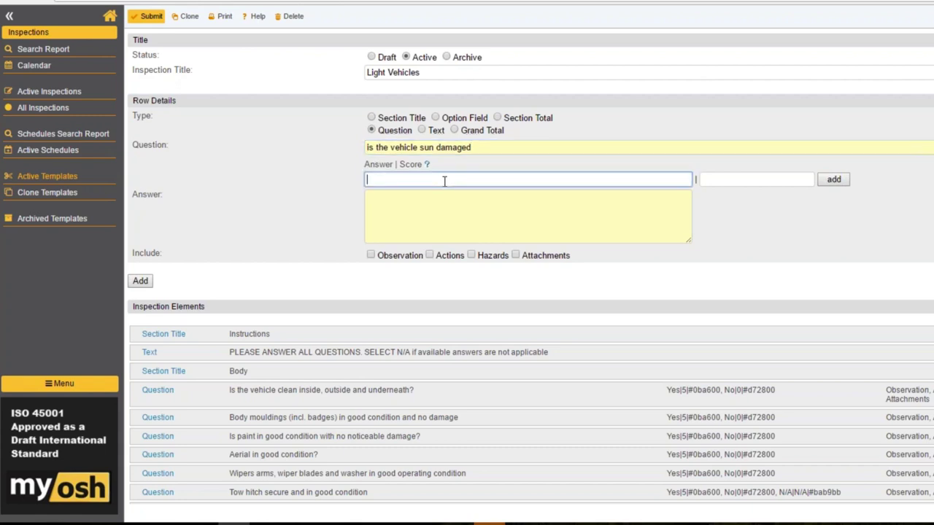
type("yes")
left_click(732, 179)
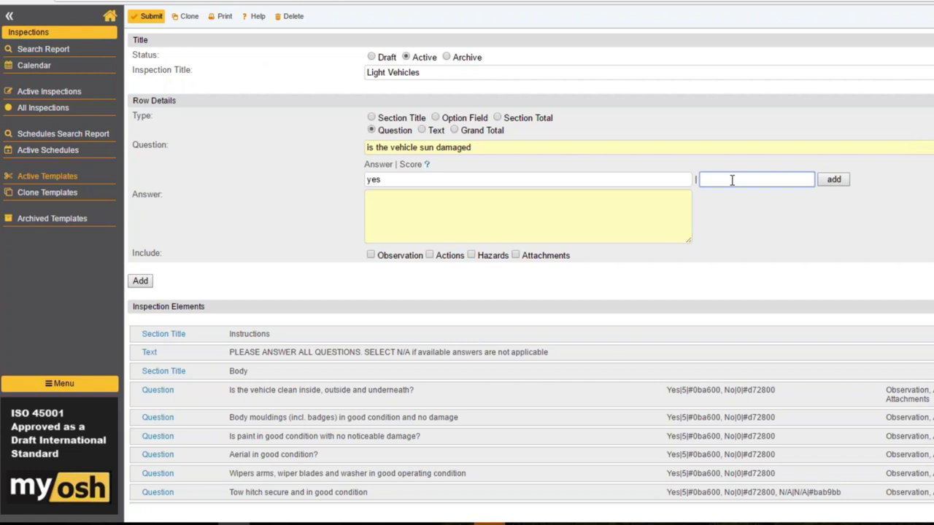
type("0")
left_click(832, 180)
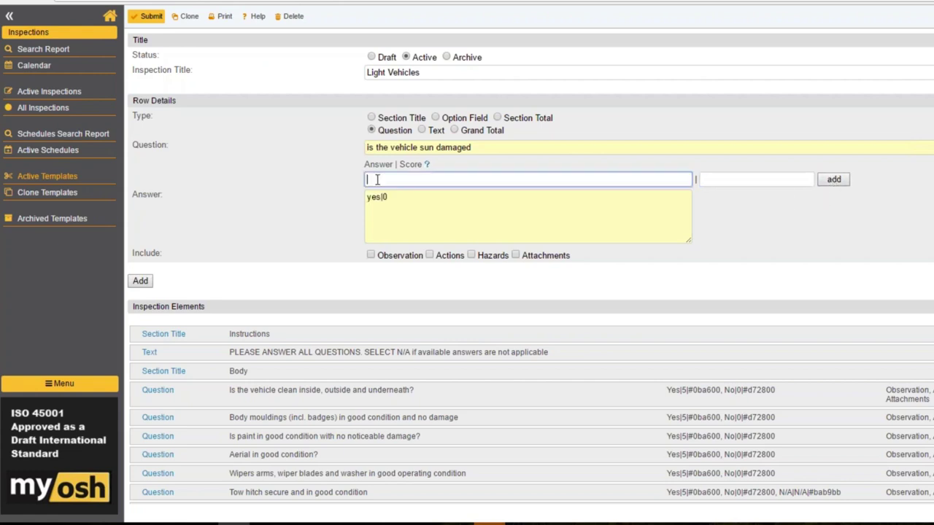
- Give the sun damage question two more answers: "no" with score 5 and "a little" with score 2
type("no")
left_click(721, 178)
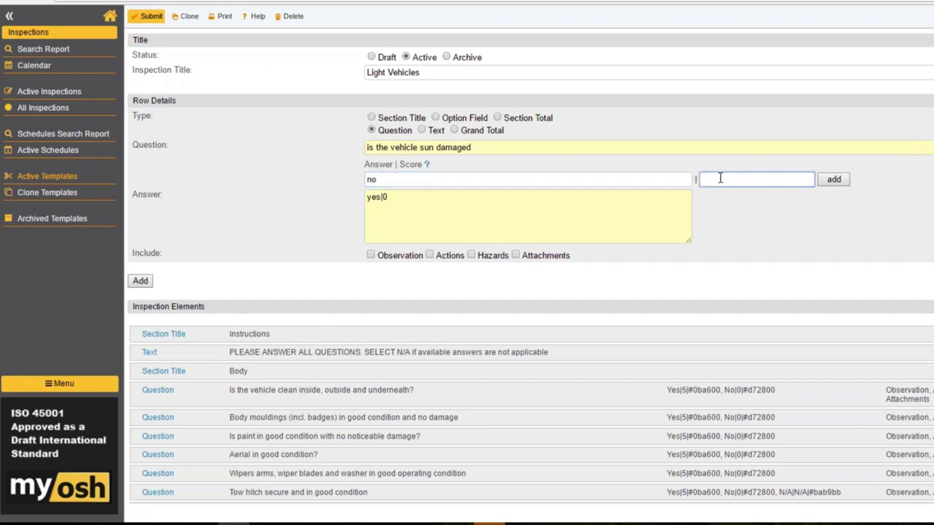
type("5")
left_click(833, 180)
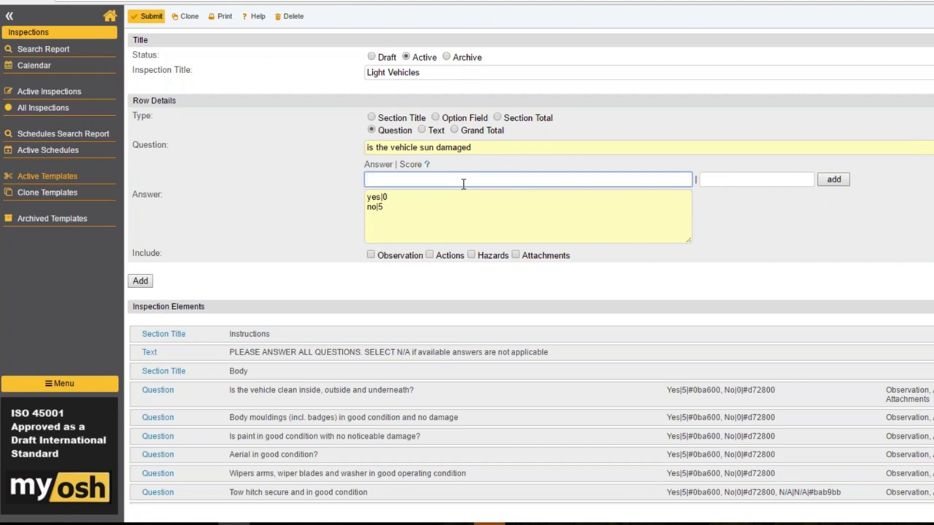
type("a little")
left_click(715, 179)
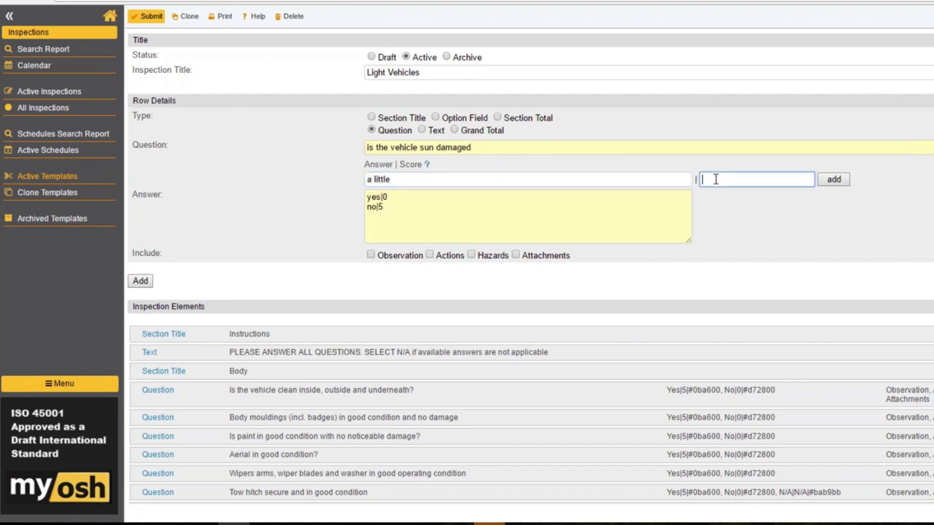
type("2")
left_click(833, 182)
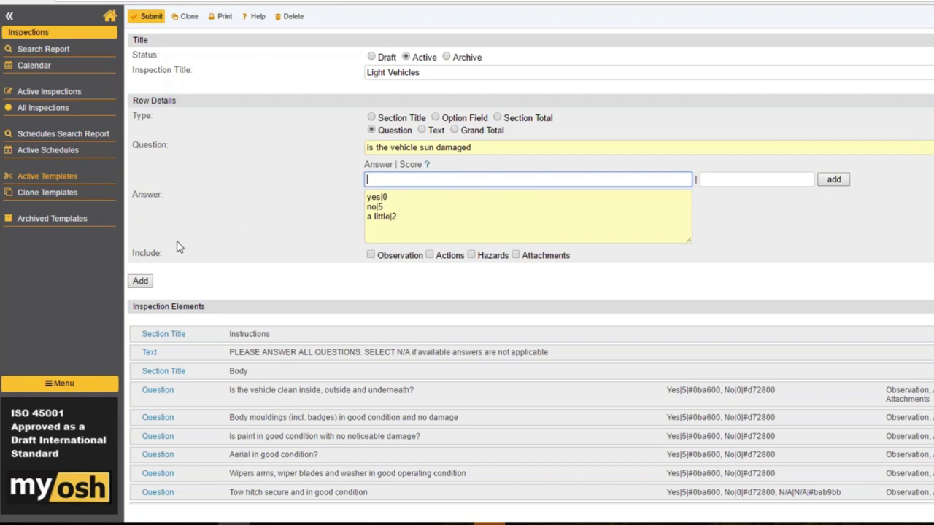
- Include Observation, Actions and Attachments with the sun damage question and add it to the inspection elements
left_click_drag(178, 247, 130, 253)
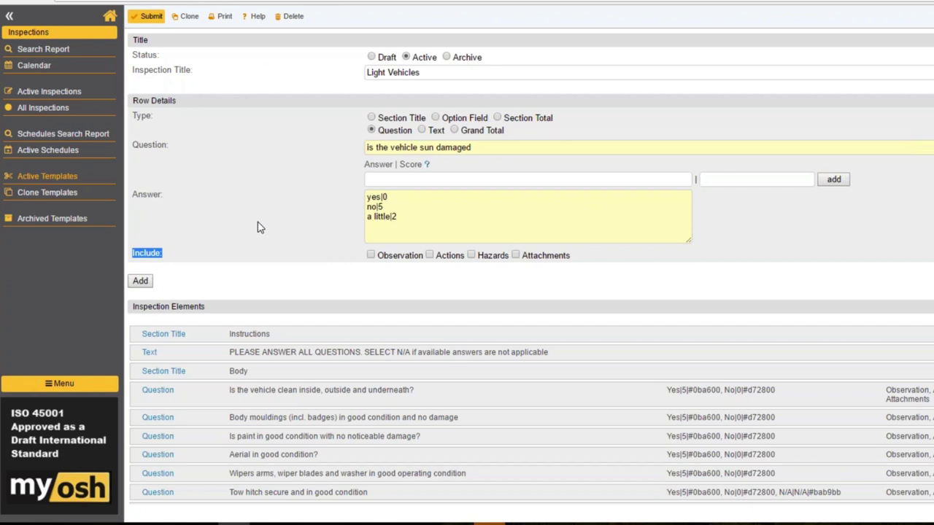
left_click(371, 256)
left_click(430, 255)
left_click(516, 255)
left_click(143, 286)
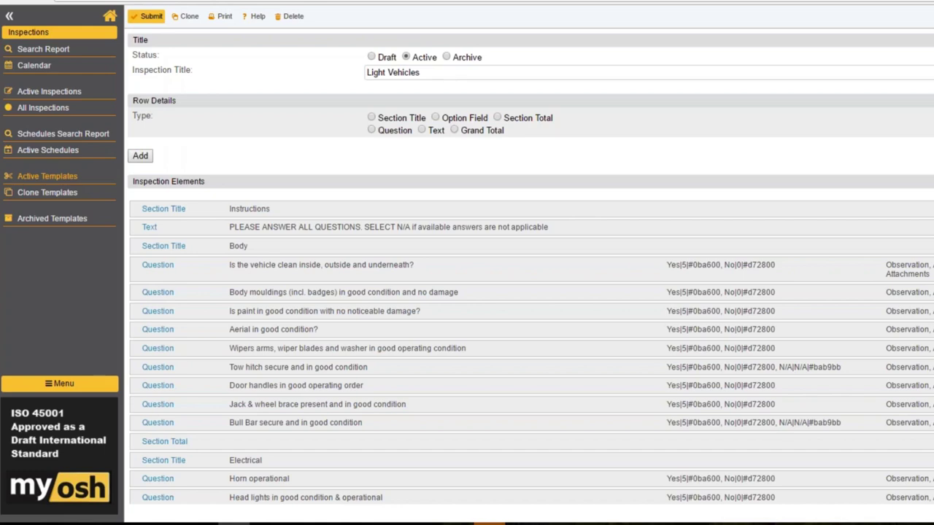
scroll(530, 267, "down", 1)
scroll(530, 267, "down", 10)
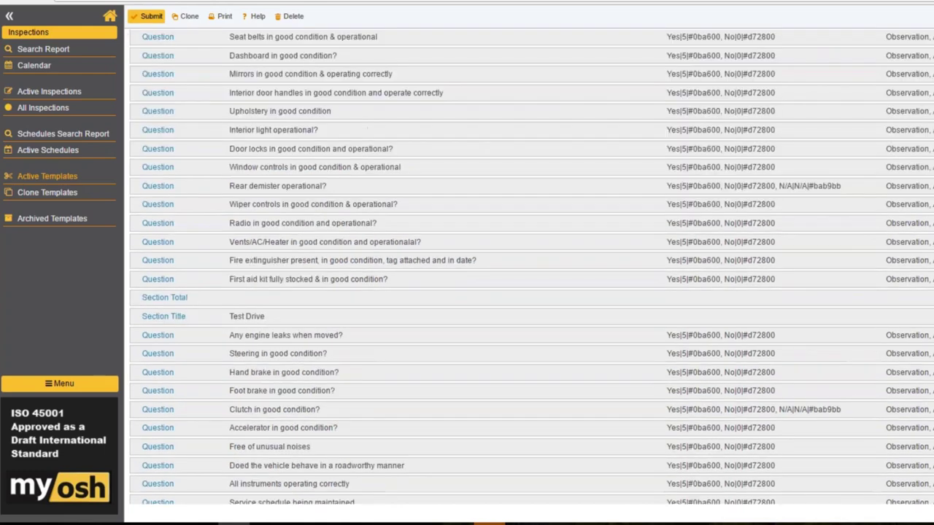
scroll(530, 267, "down", 10)
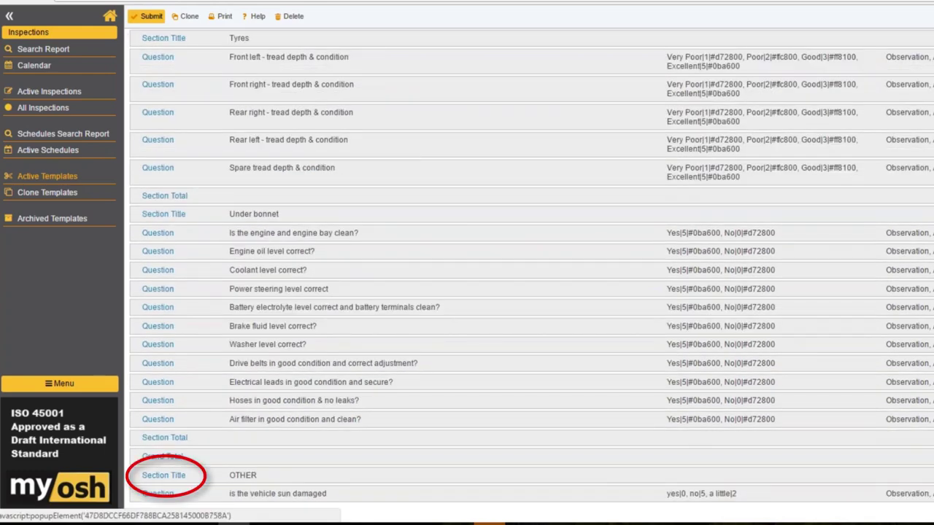
- Add a Section Total row to the Light Vehicles template
scroll(530, 267, "up", 1)
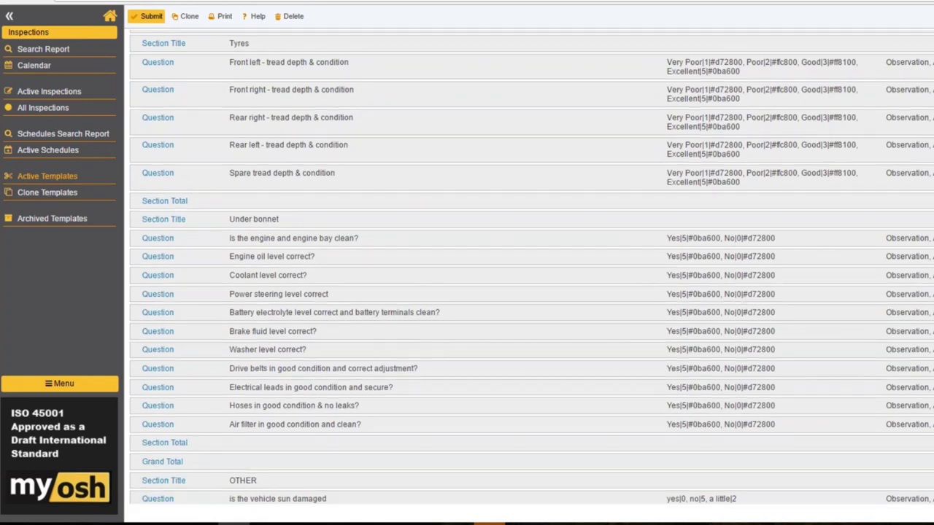
scroll(530, 267, "up", 15)
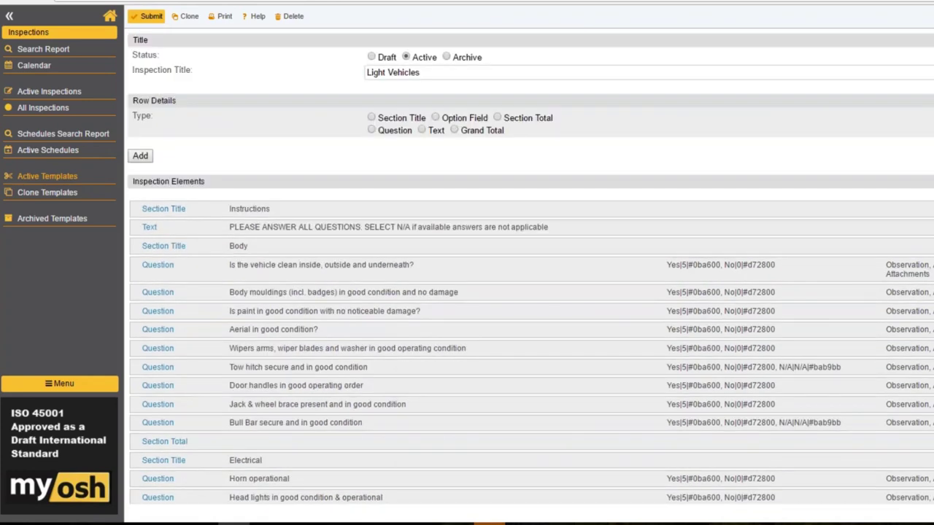
left_click(498, 119)
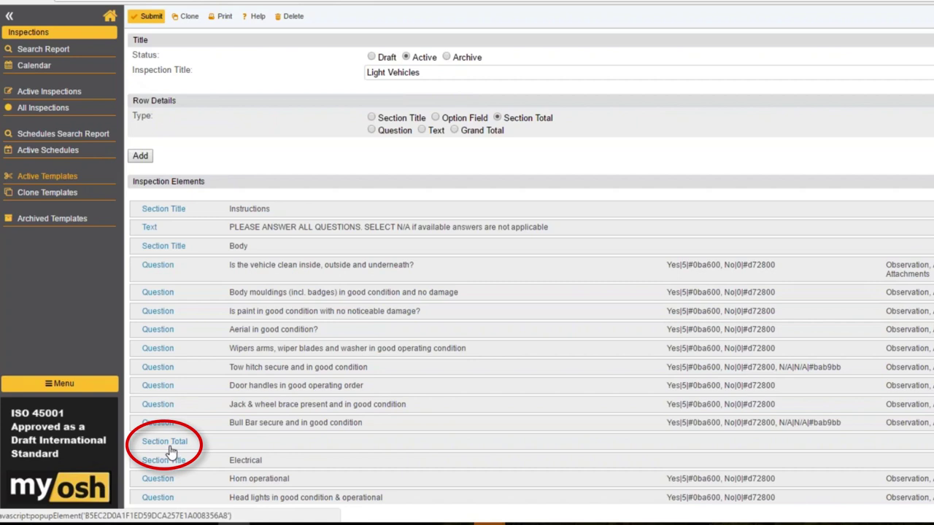
left_click(140, 157)
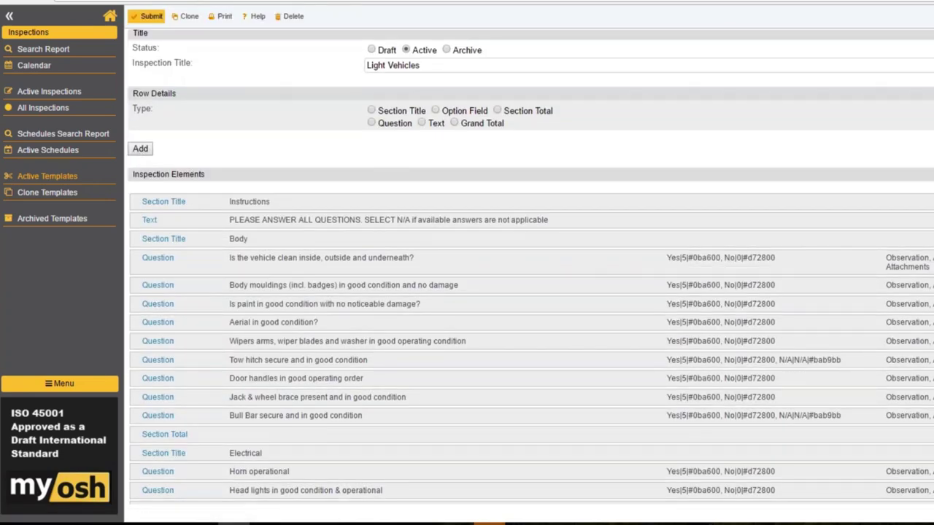
- Move the OTHER section title, the sun damage question and the new Section Total, in that order, above the Grand Total row
scroll(529, 262, "down", 10)
scroll(179, 467, "down", 10)
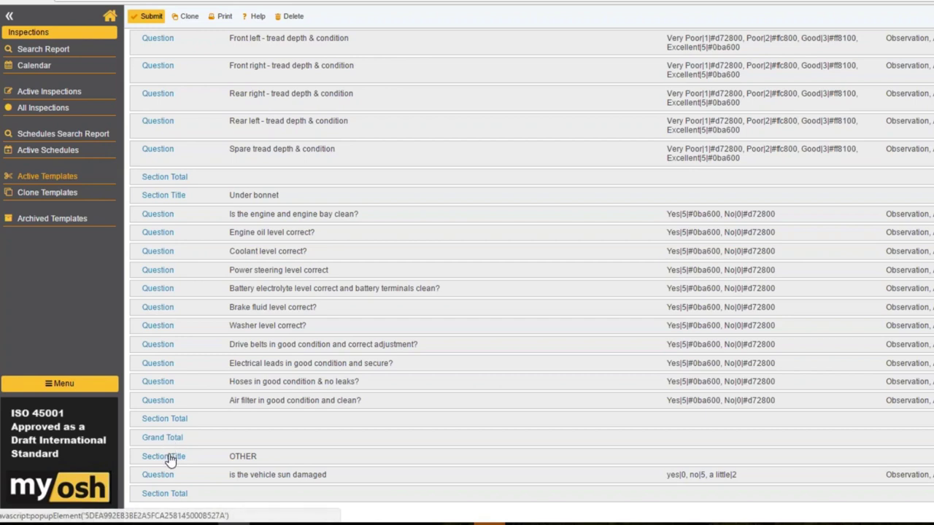
left_click_drag(169, 459, 175, 439)
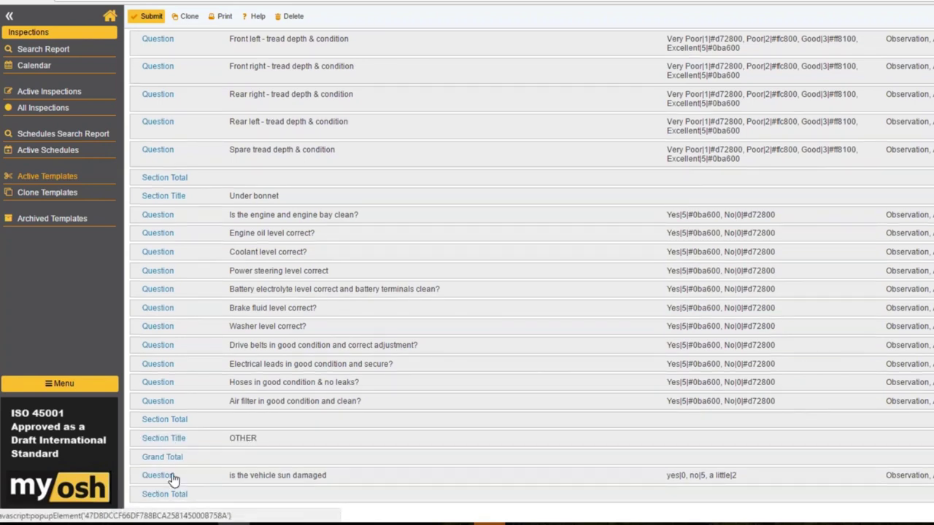
left_click_drag(175, 477, 175, 462)
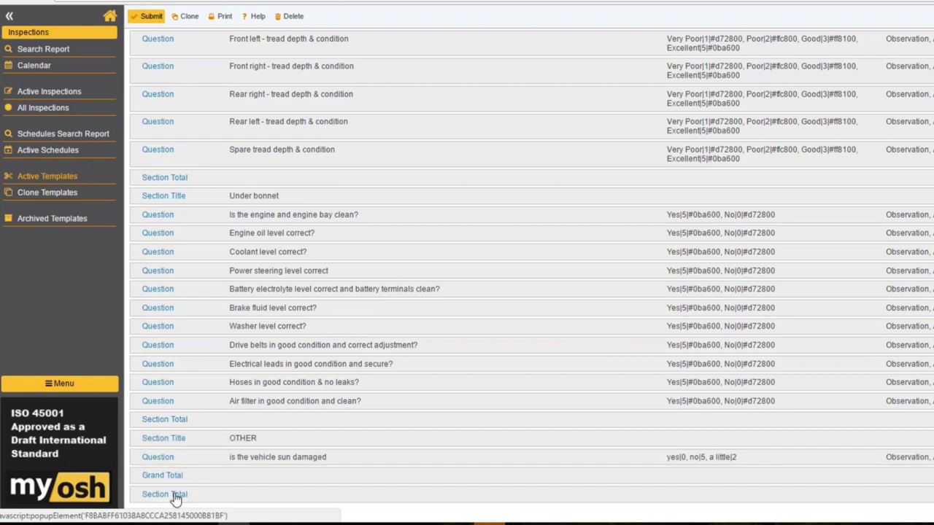
left_click_drag(177, 504, 176, 476)
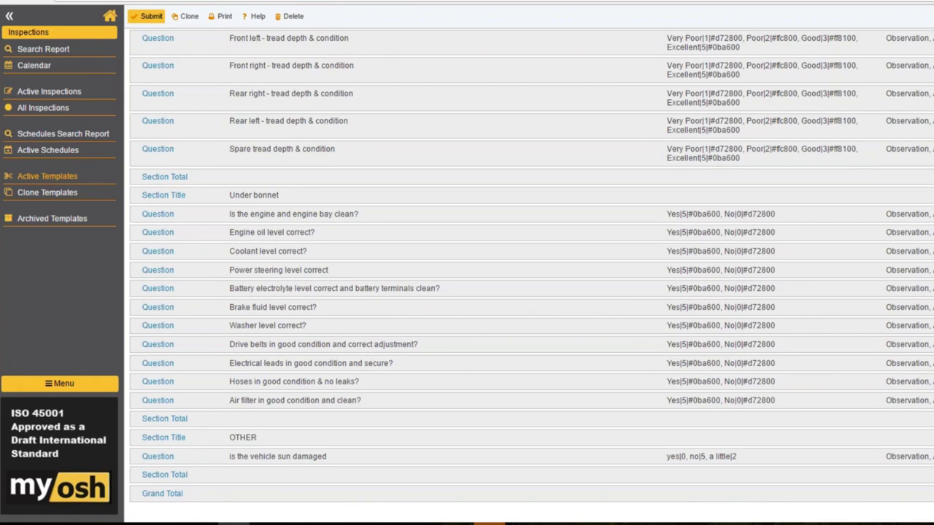
- Move the "Washer level correct?" question above "Brake fluid level correct?" and submit the template
left_click_drag(158, 330, 163, 309)
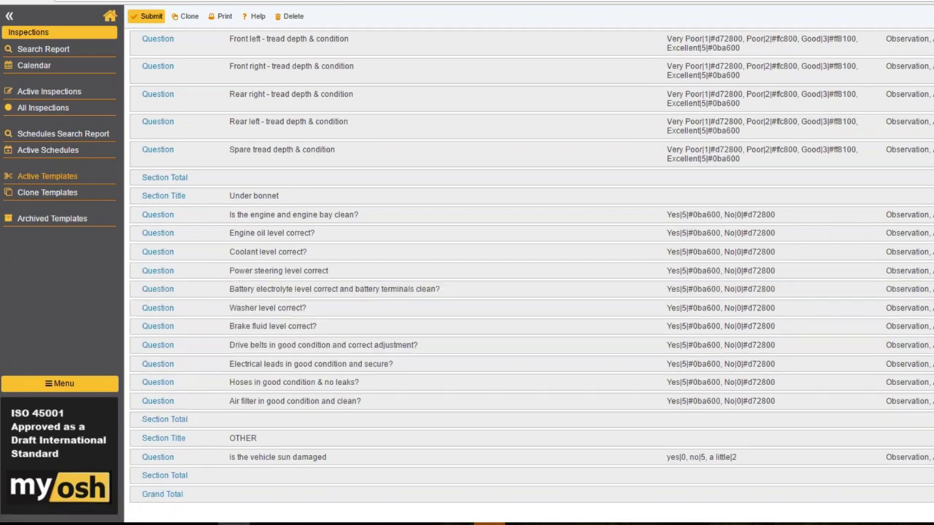
left_click(151, 19)
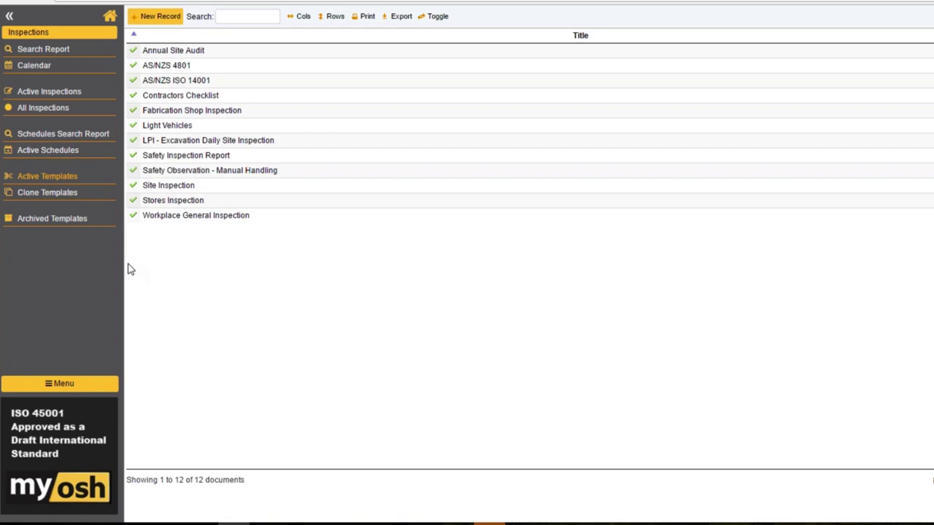
- Reopen the Light Vehicles template for editing, switch its status to Draft and set it back to Active
left_click(157, 126)
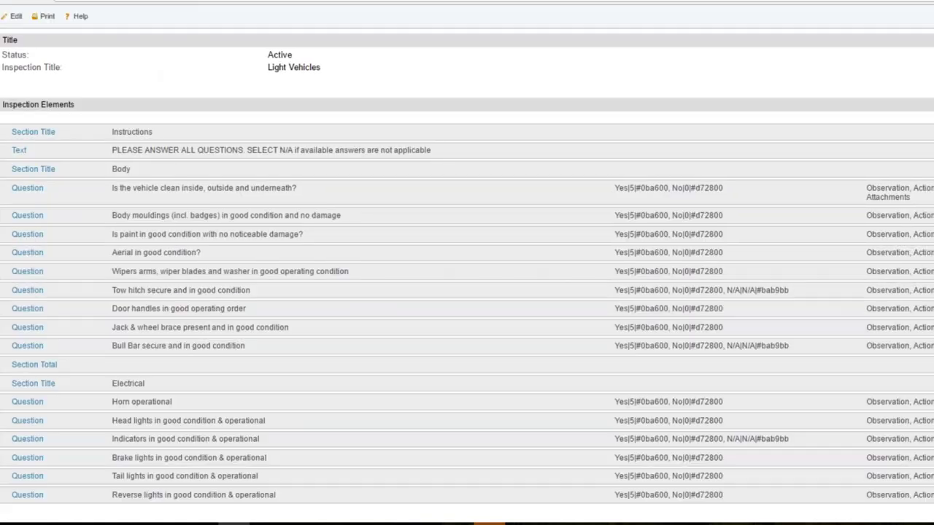
left_click(9, 16)
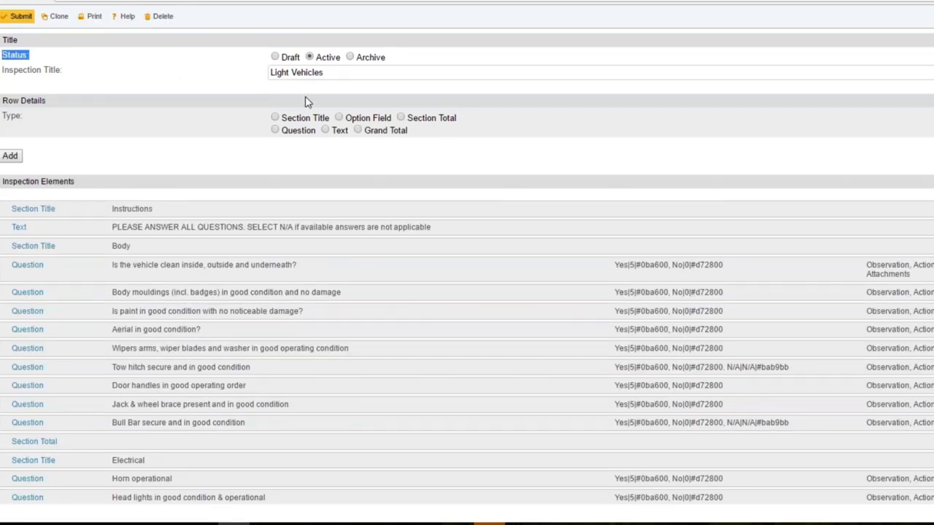
left_click_drag(340, 61, 318, 62)
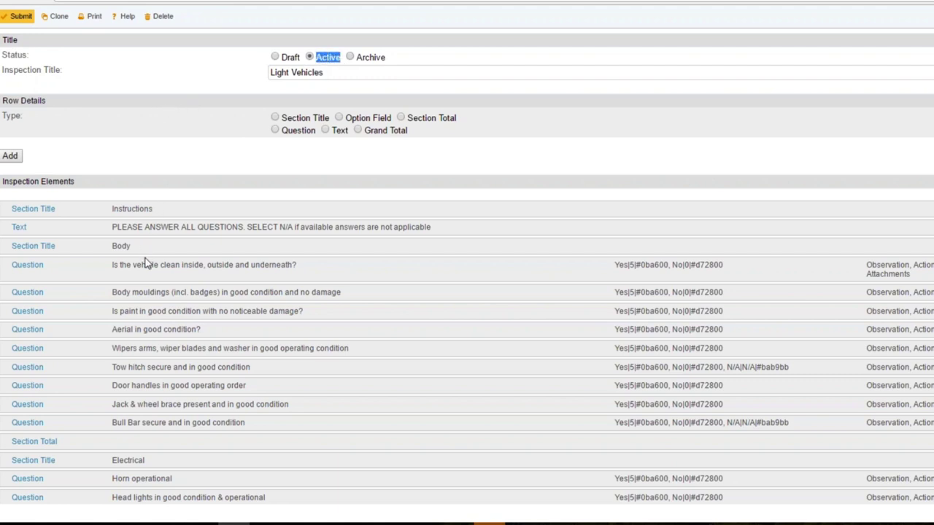
left_click(275, 58)
left_click(309, 57)
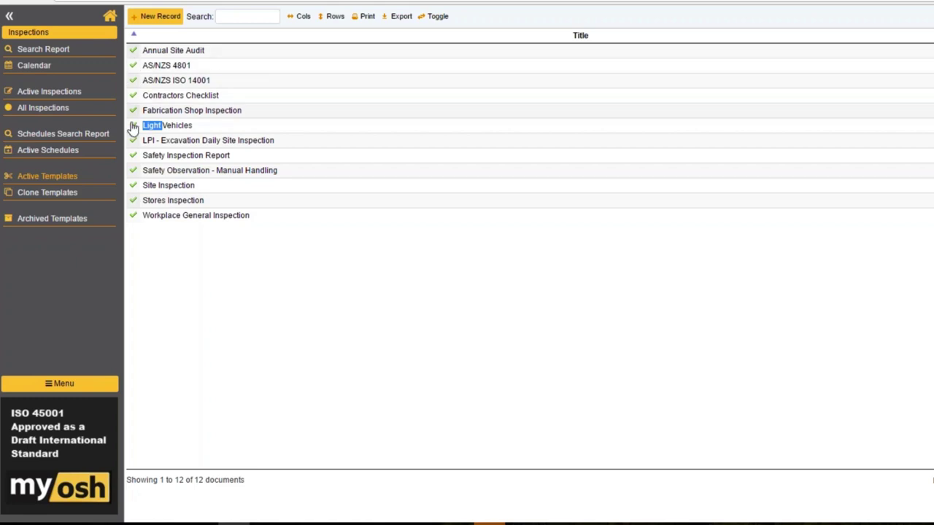
- Open Inspections/Audits from the main menu, show all inspections and start a new inspection record
left_click(146, 264)
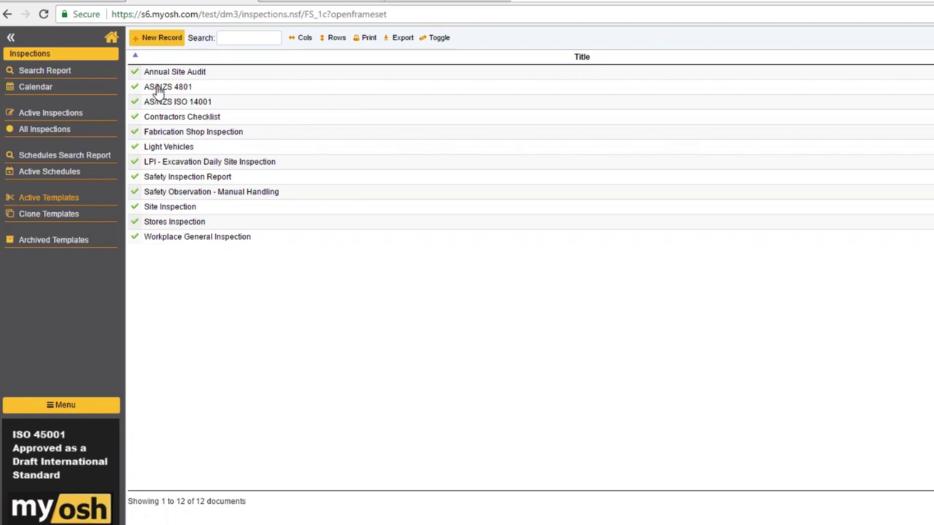
left_click(292, 4)
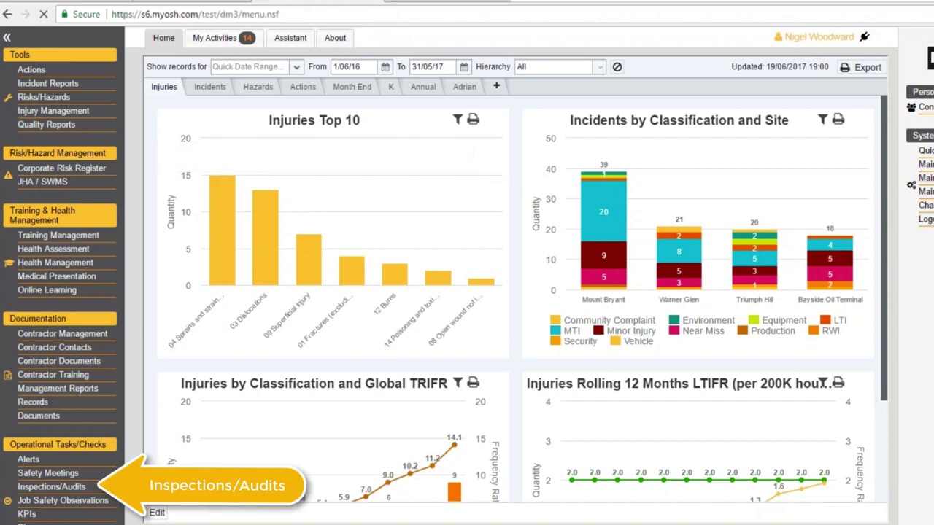
left_click(51, 486)
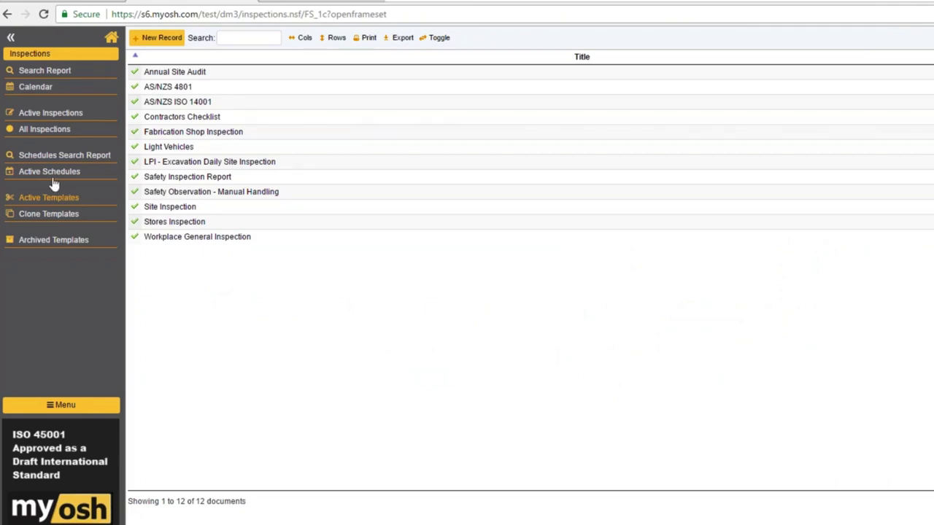
left_click(44, 136)
left_click(162, 38)
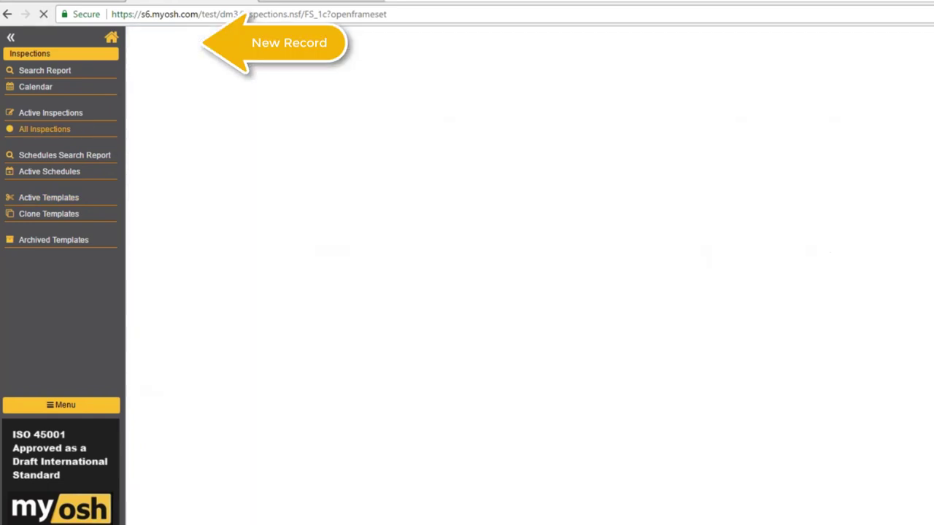
- Fill in the new inspection with an accountable person, the type LPI - Excavation Daily Site Inspection and the time 10:30
left_click(392, 253)
left_click(441, 246)
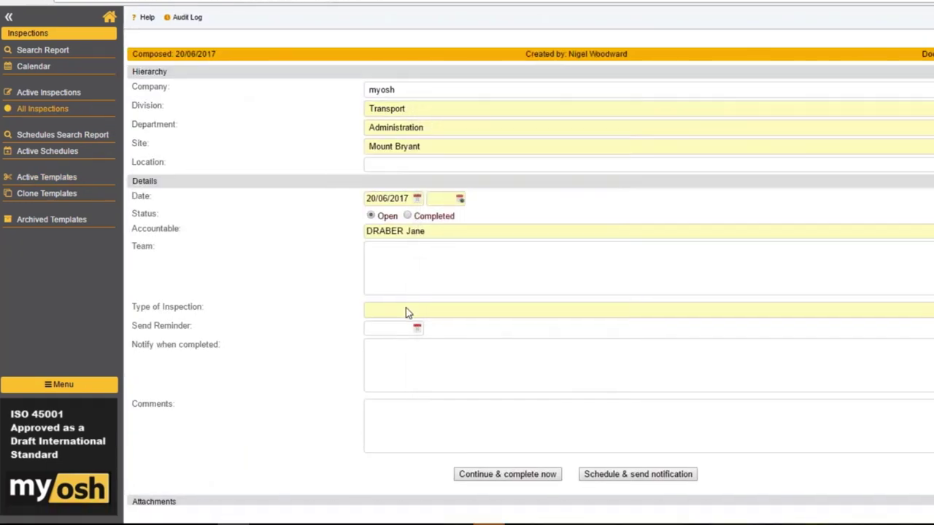
left_click(409, 330)
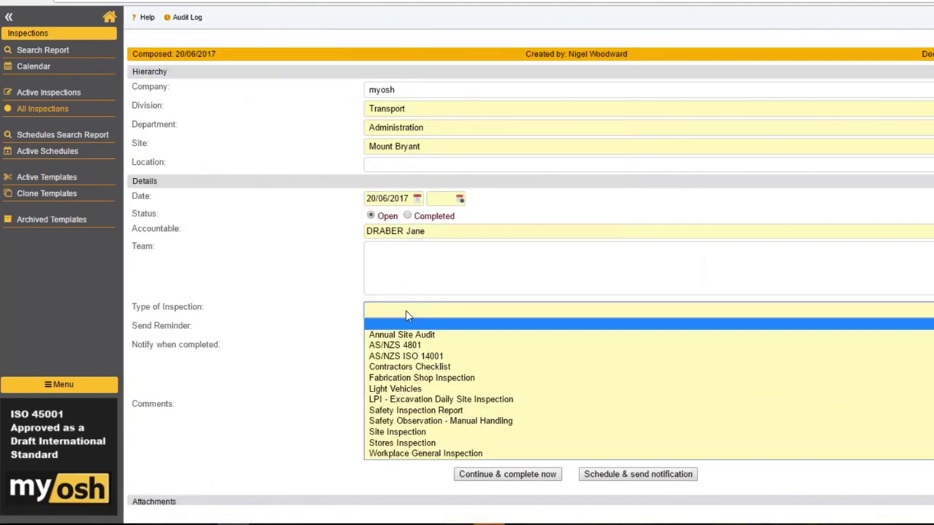
left_click(409, 400)
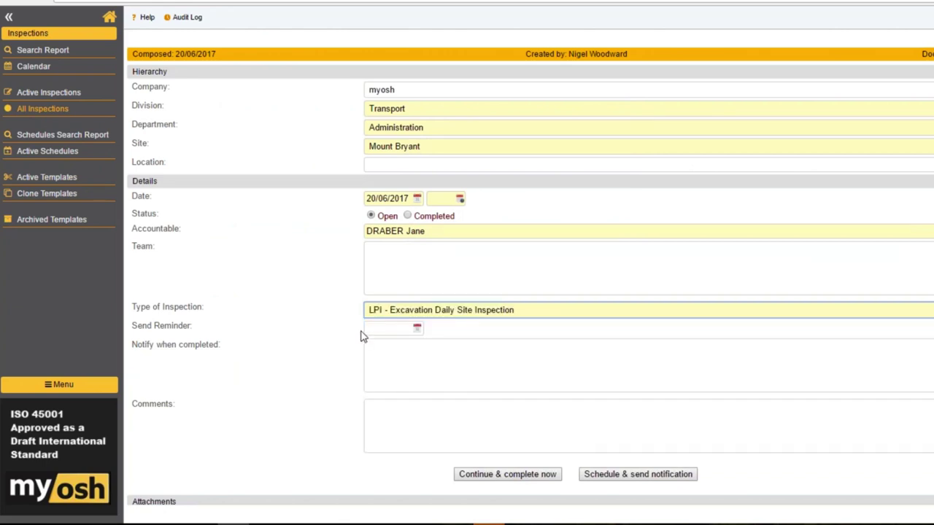
left_click(454, 197)
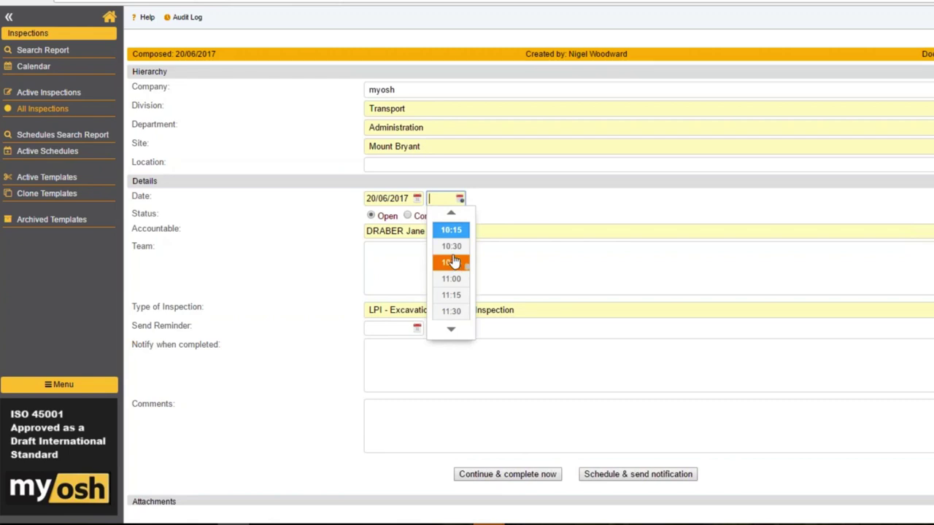
left_click(452, 263)
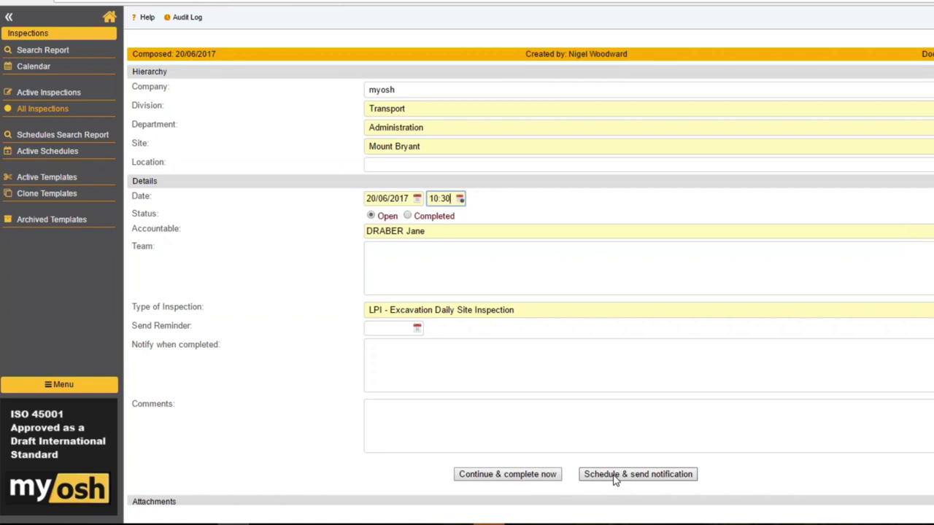
- Continue to complete the inspection now, answering Yes to "Safe access and egress being provided" with the sample observation "nbzxfjgjhcgfvjcv"
left_click(491, 475)
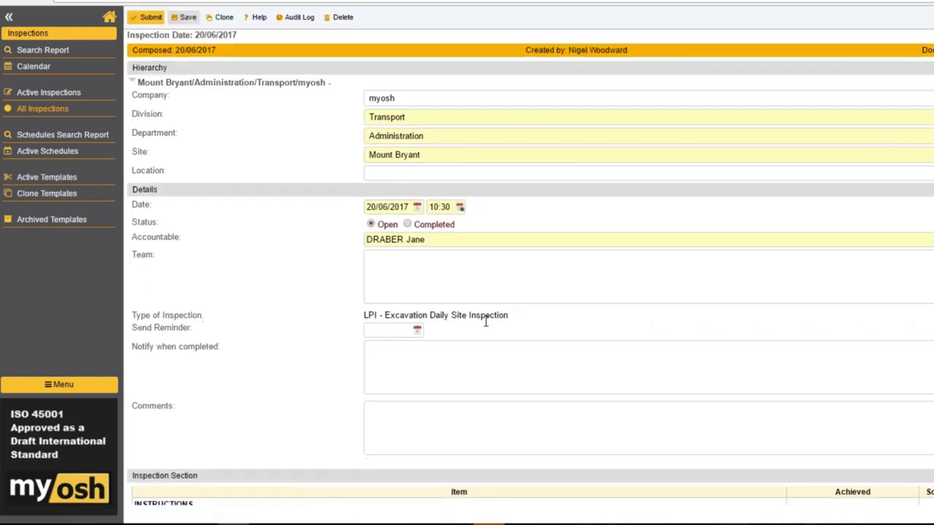
scroll(486, 322, "down", 1)
scroll(486, 322, "down", 3)
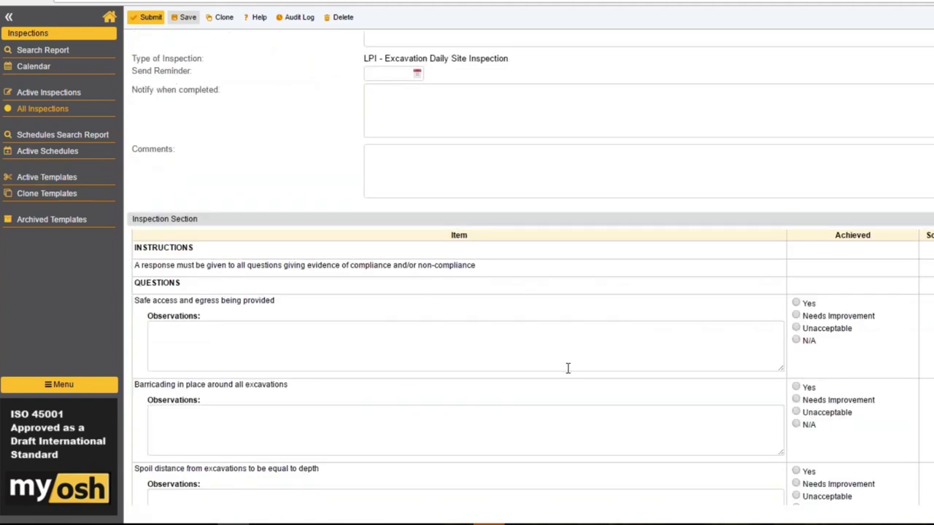
scroll(569, 367, "down", 3)
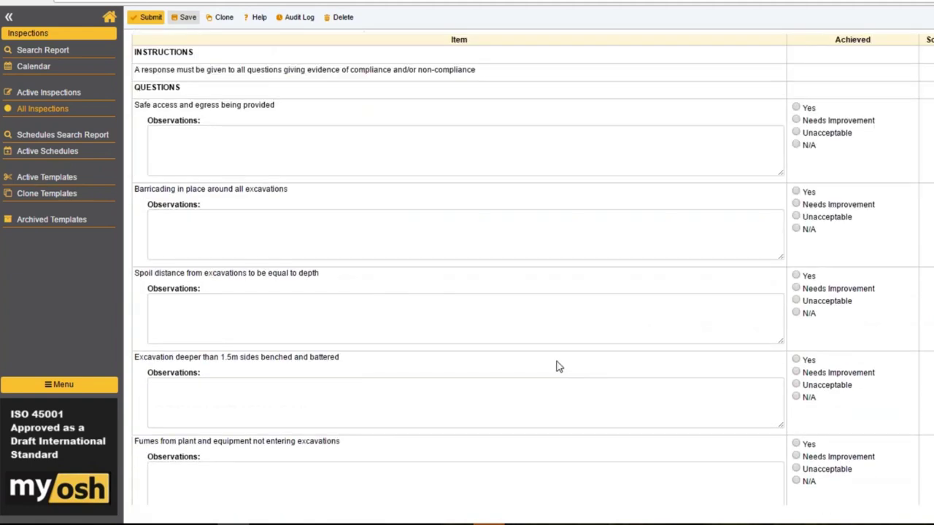
left_click(796, 108)
left_click(253, 156)
type("nbzxfjgjhcgfvjcv")
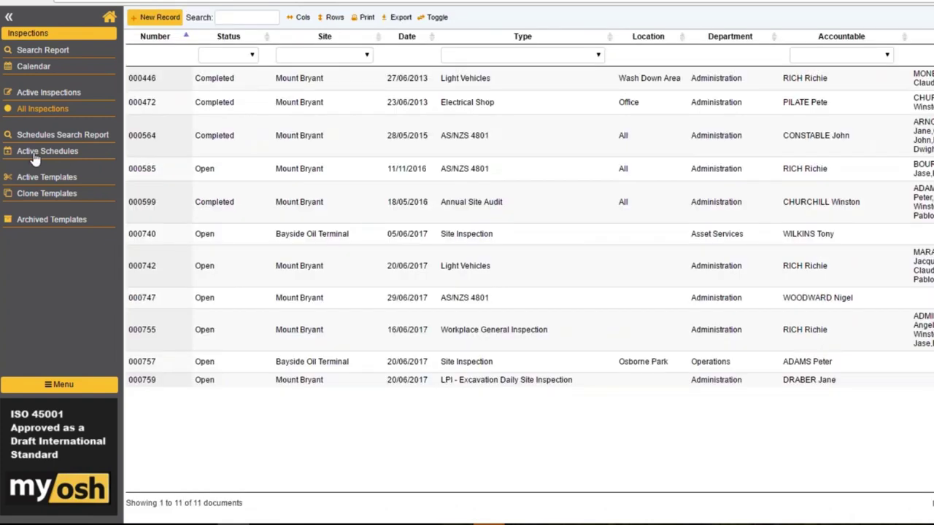
- Create a new record in the active schedules and set its type of inspection to Annual Site Audit
left_click(33, 155)
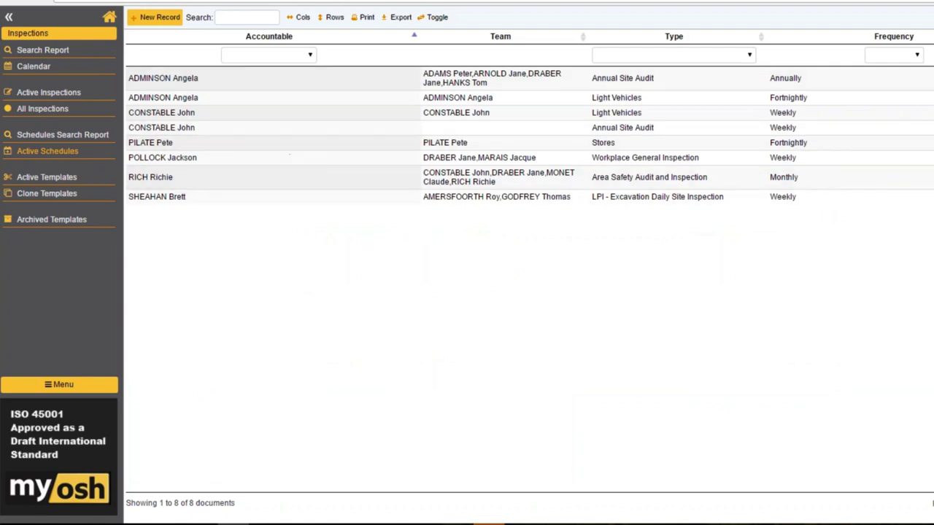
left_click(152, 22)
left_click(416, 200)
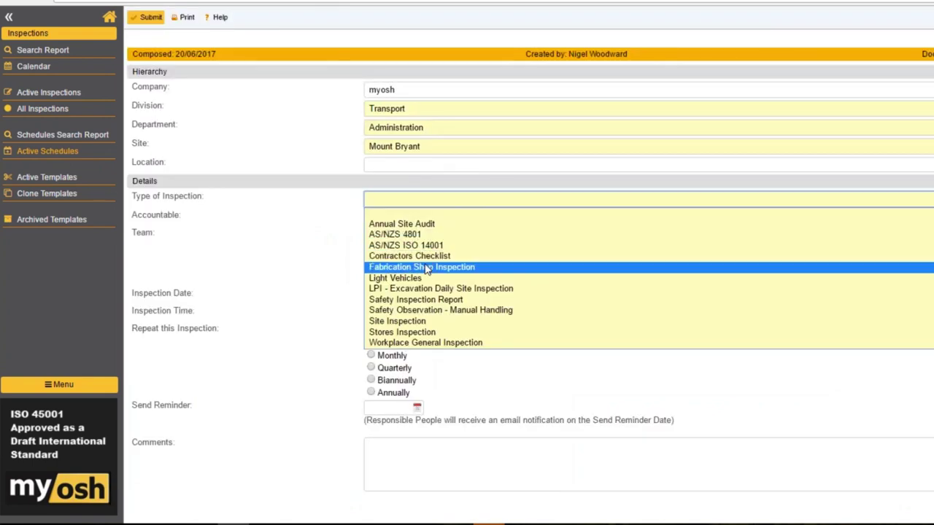
left_click(422, 225)
- Set the schedule's inspection date to 30/06/2017 and repeat it annually, accepting the audit date note
left_click(415, 296)
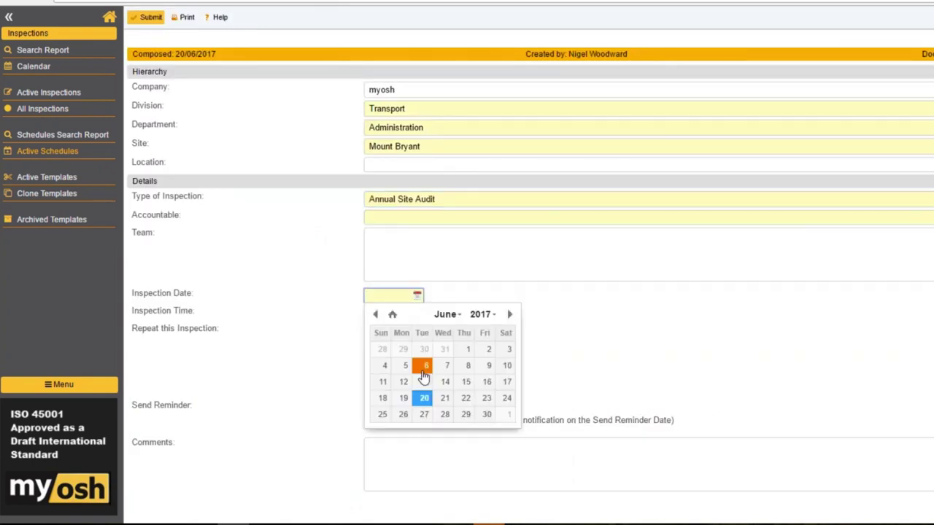
left_click(486, 414)
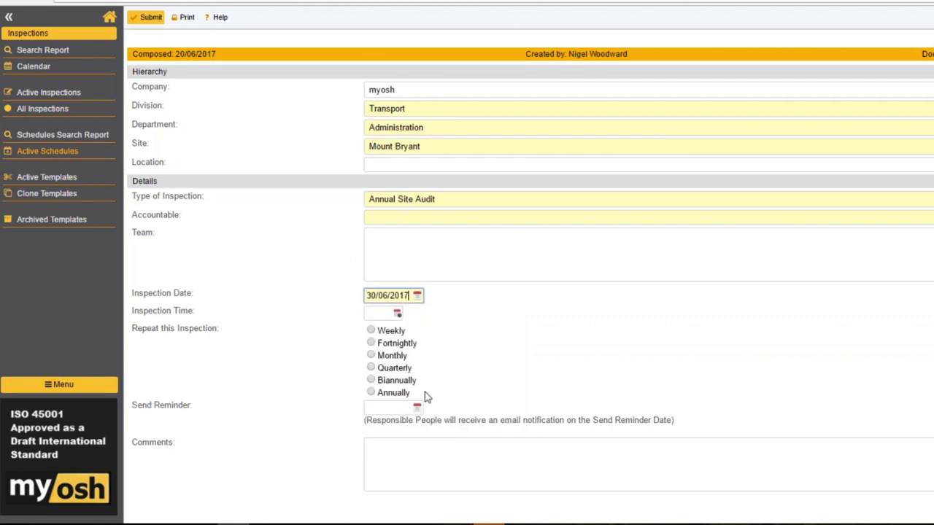
left_click(371, 393)
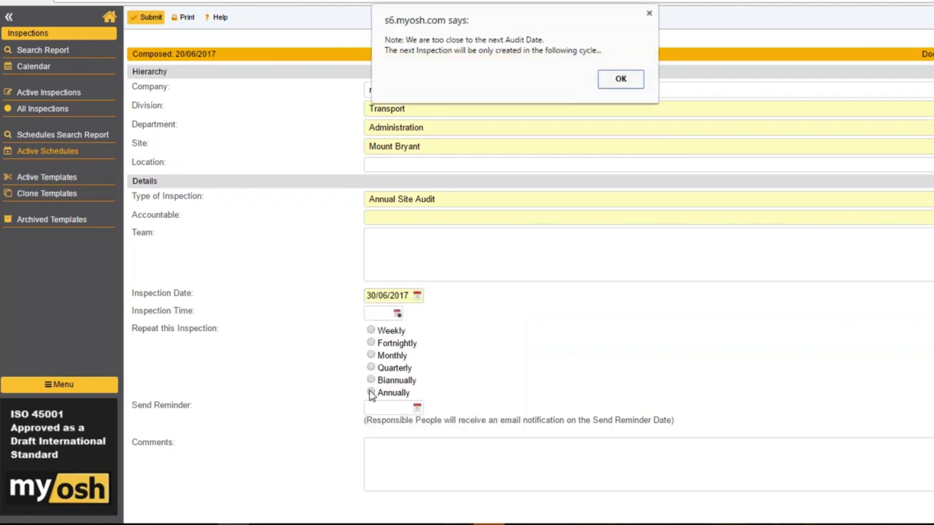
left_click(621, 78)
- Enter the sample comment "ldfhgkjhfkgj" in the schedule and choose an accountable person
left_click(416, 461)
type("ldfhg")
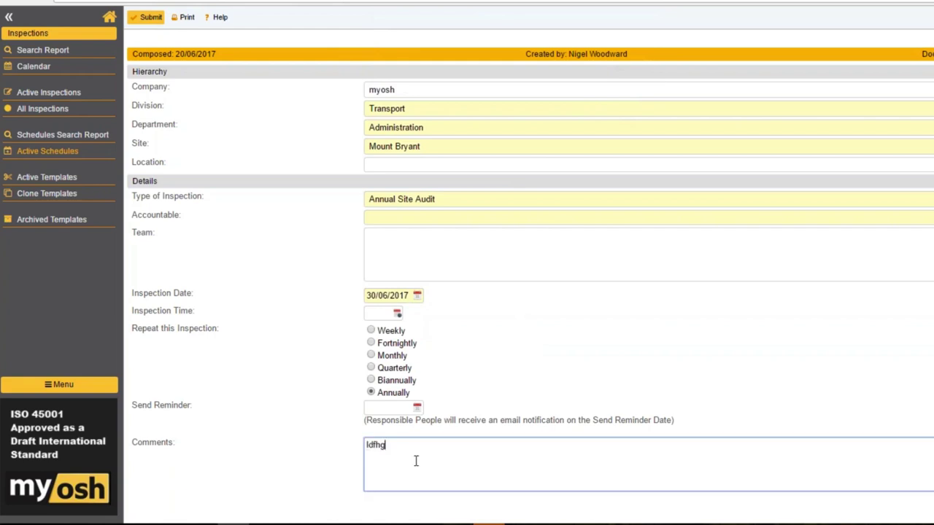
type("kjhfkgj")
left_click(388, 220)
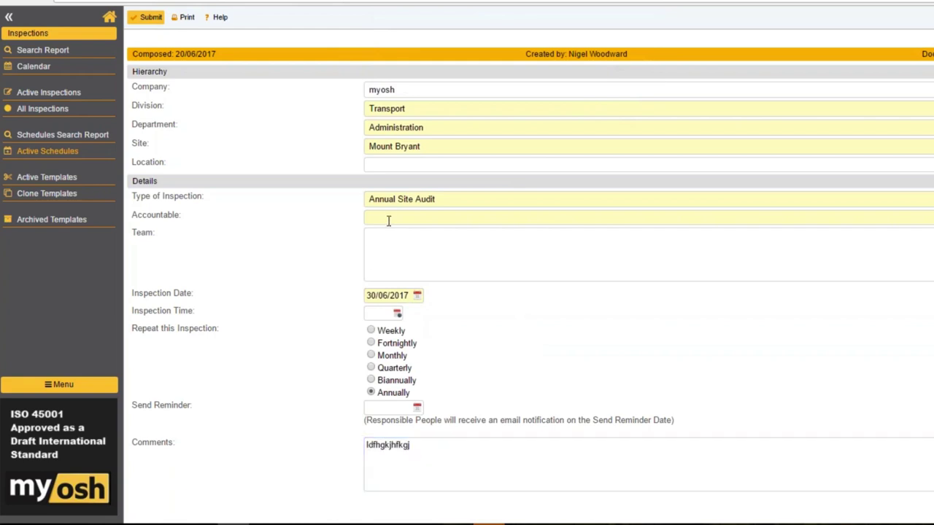
left_click(458, 267)
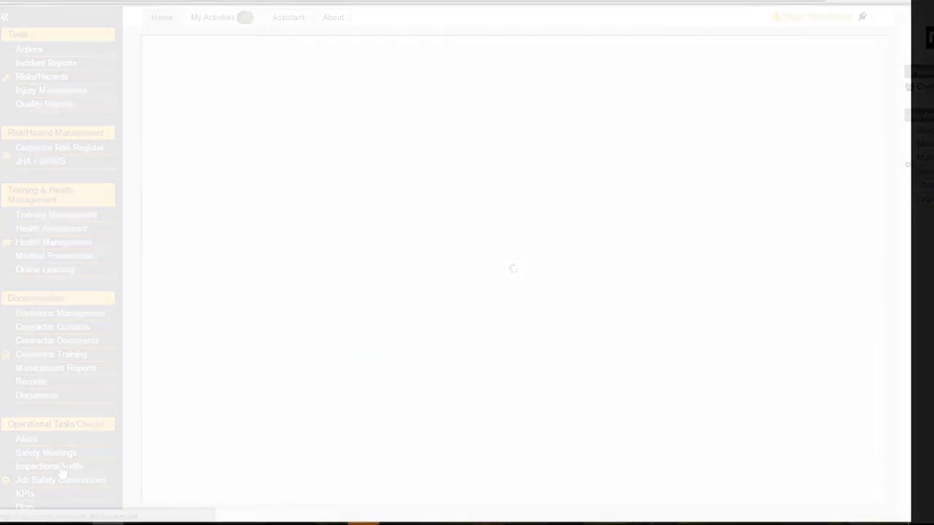
- Open Inspections/Audits and review the details and section list of the Light Vehicles inspection in the mobile app
left_click(61, 468)
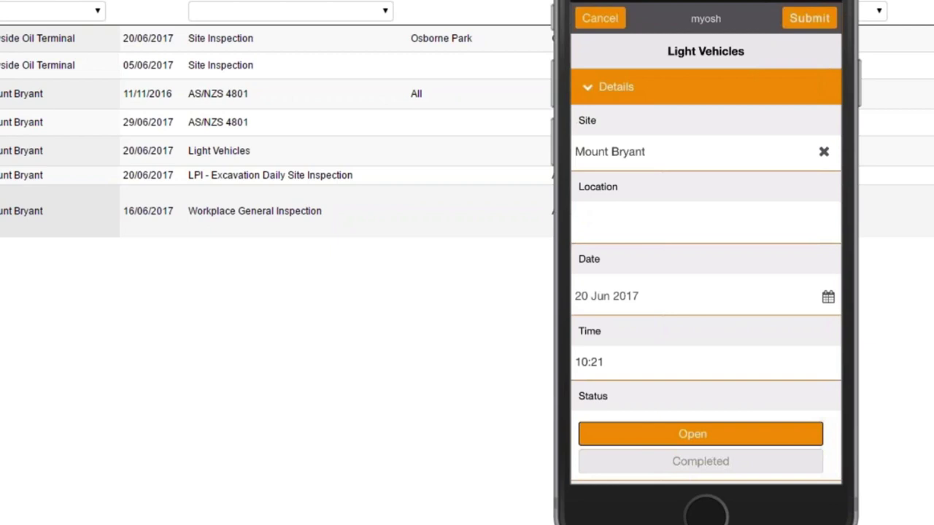
scroll(706, 255, "down", 5)
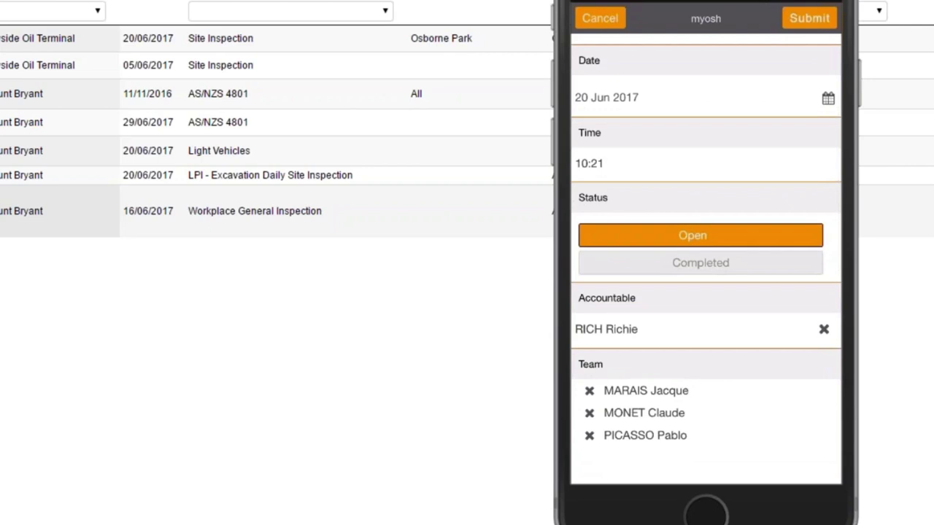
scroll(705, 260, "down", 6)
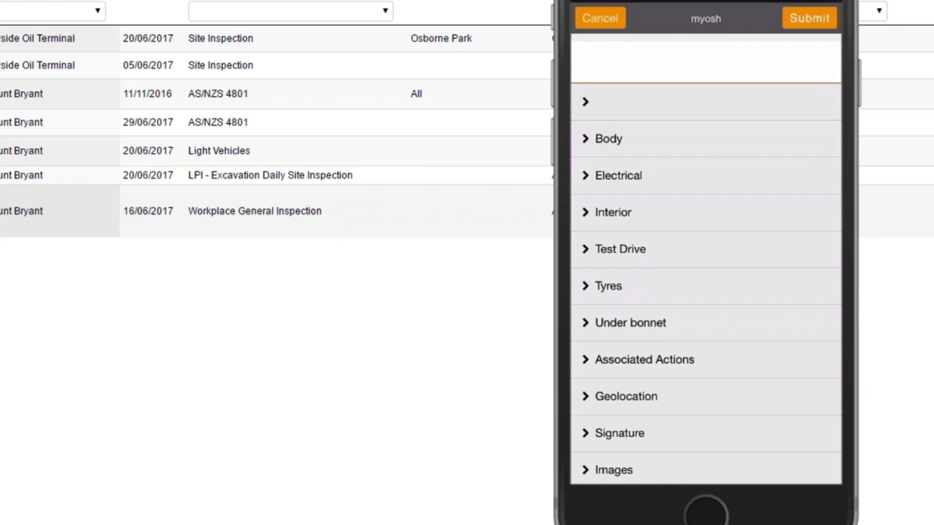
- Expand the Body section, keep Yes for the vehicle cleanliness question, and examine the remaining questions and the linked action form
left_click(608, 138)
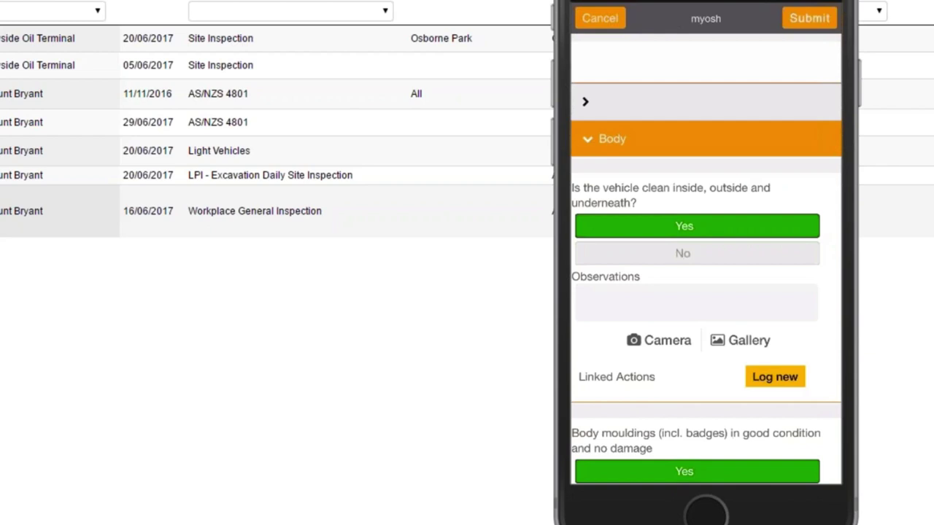
left_click(684, 226)
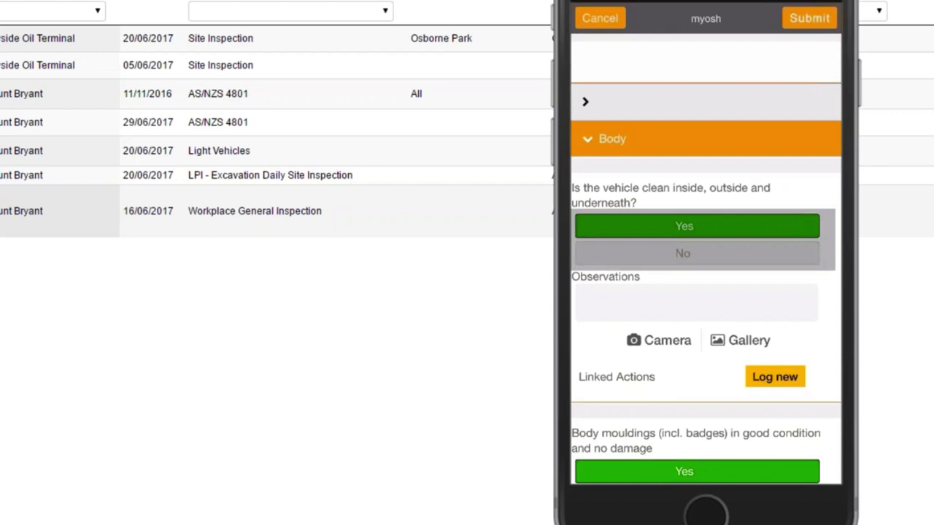
scroll(705, 259, "down", 4)
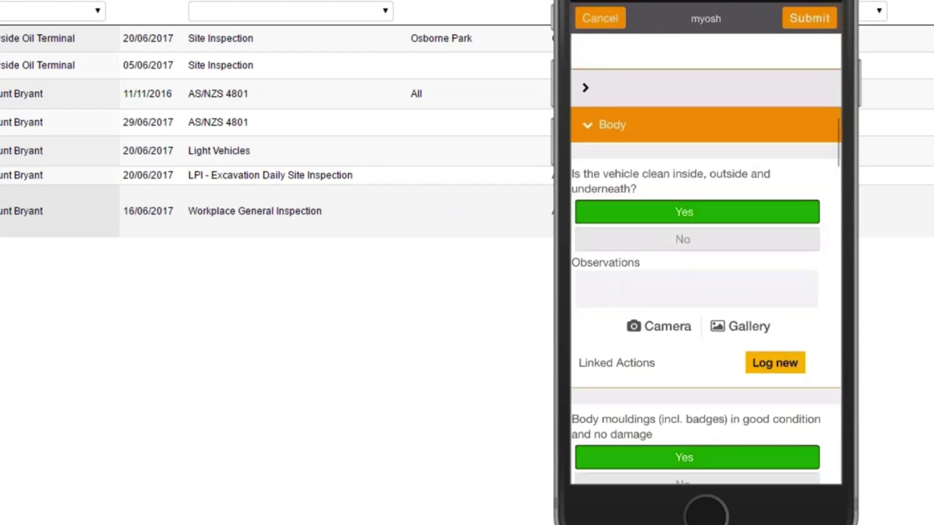
scroll(705, 258, "down", 1)
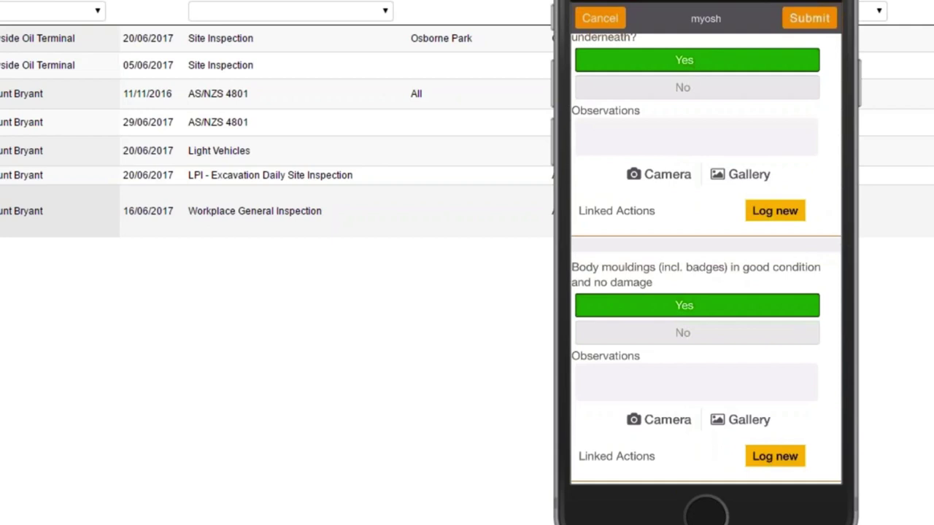
scroll(706, 259, "down", 10)
scroll(706, 259, "up", 1)
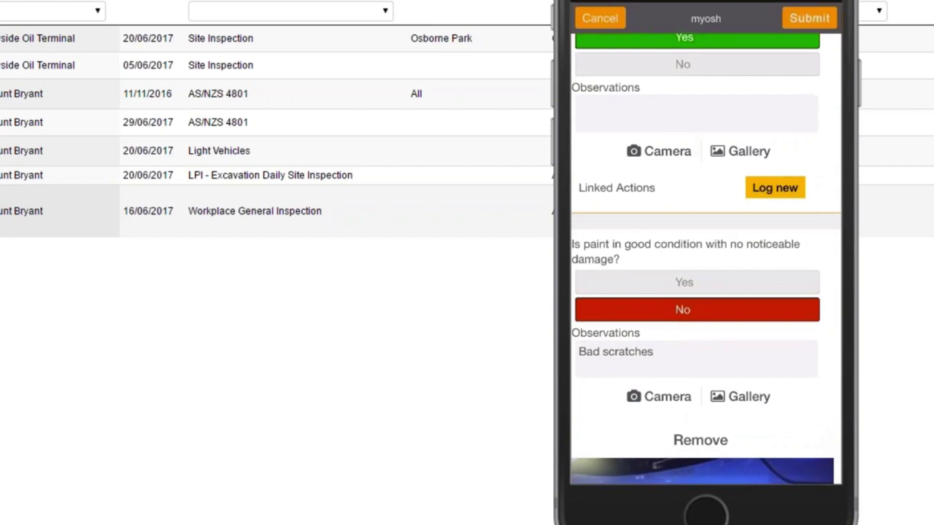
scroll(705, 259, "down", 7)
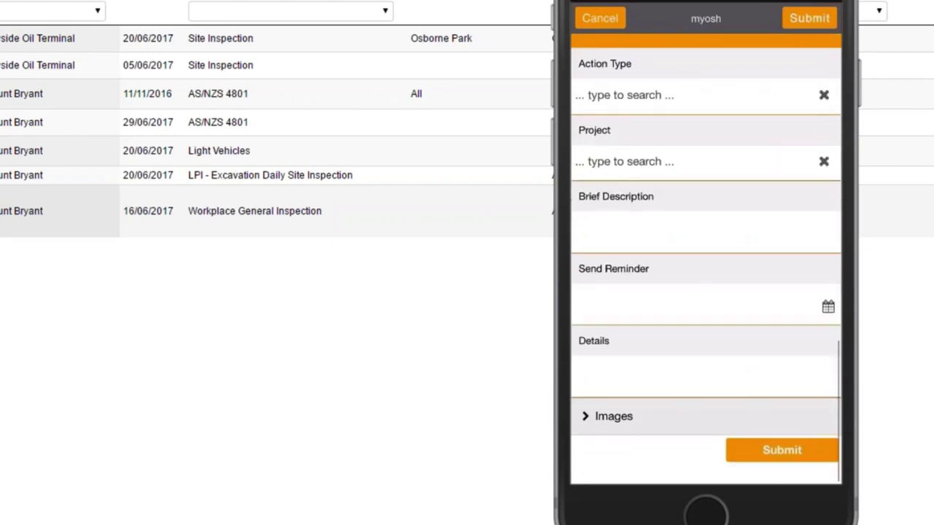
scroll(706, 262, "down", 3)
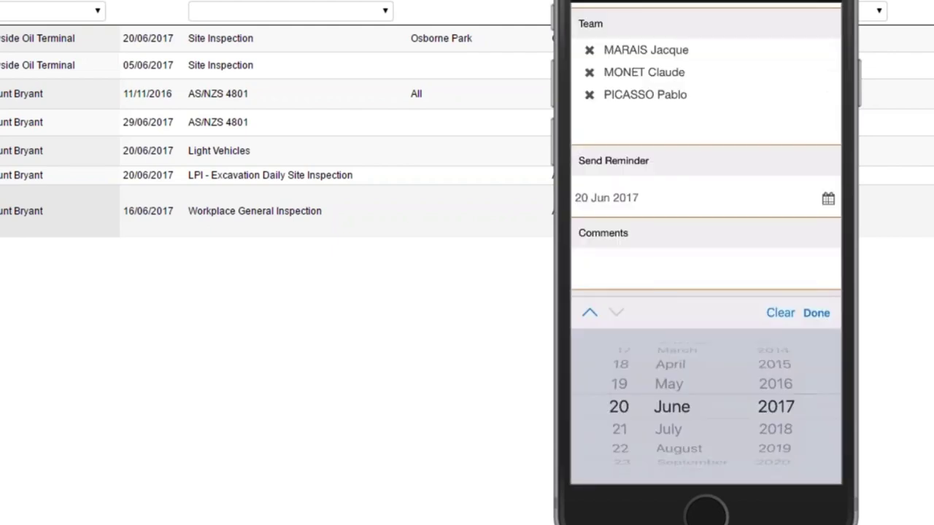
- Examine the observations and photos for the paint and aerial questions in the Body section
scroll(705, 161, "down", 3)
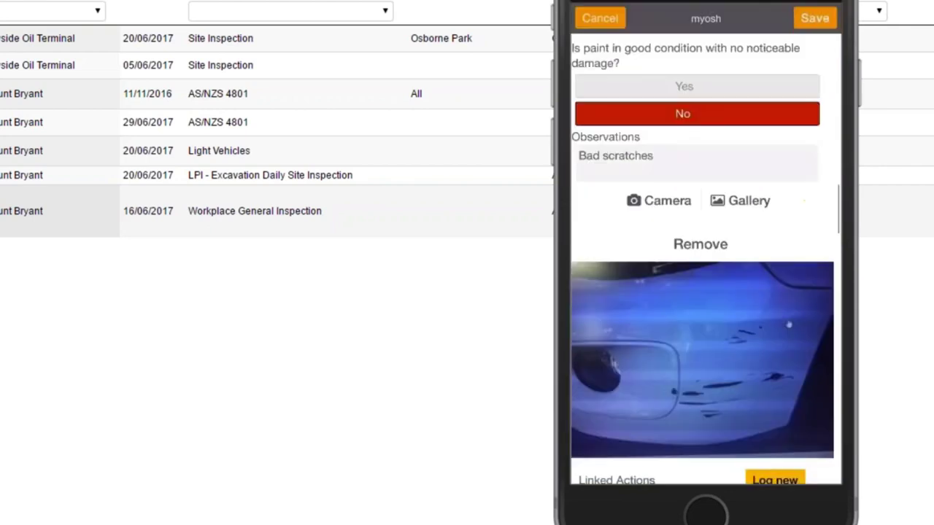
scroll(705, 255, "down", 5)
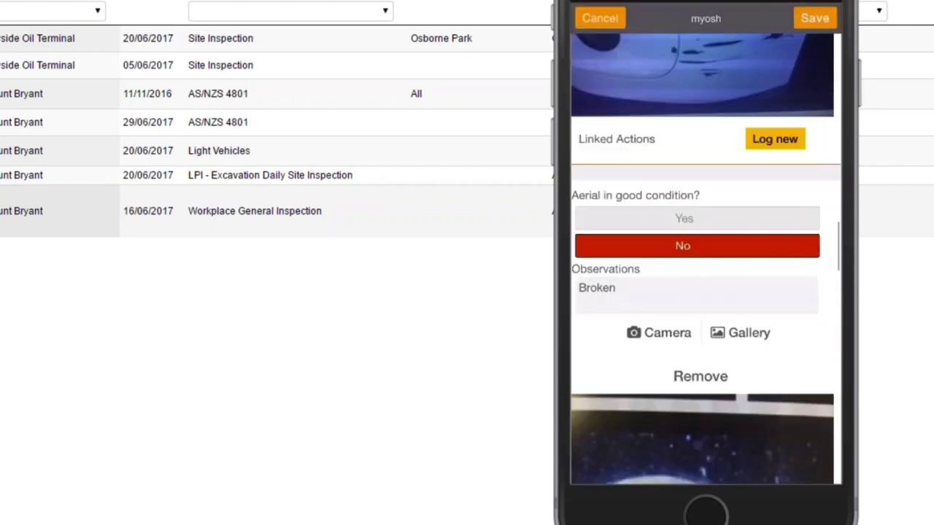
scroll(705, 256, "down", 2)
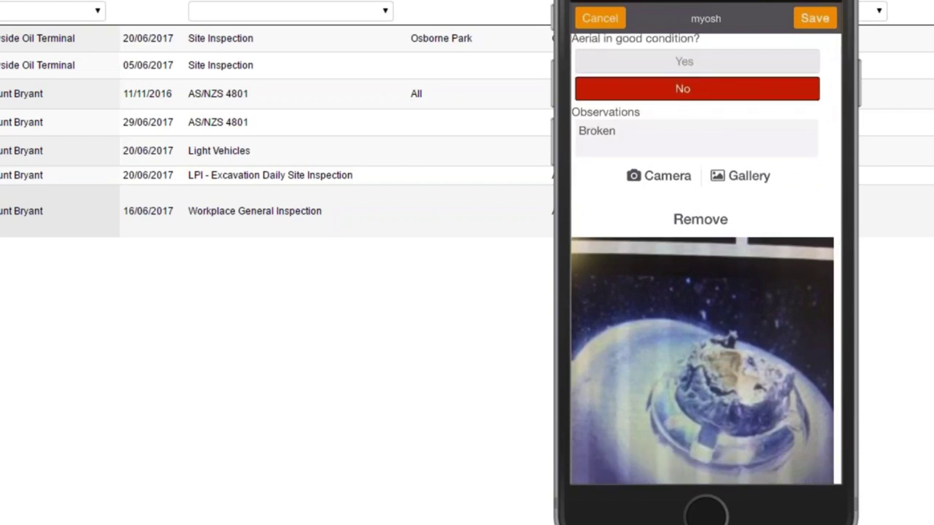
scroll(706, 256, "down", 5)
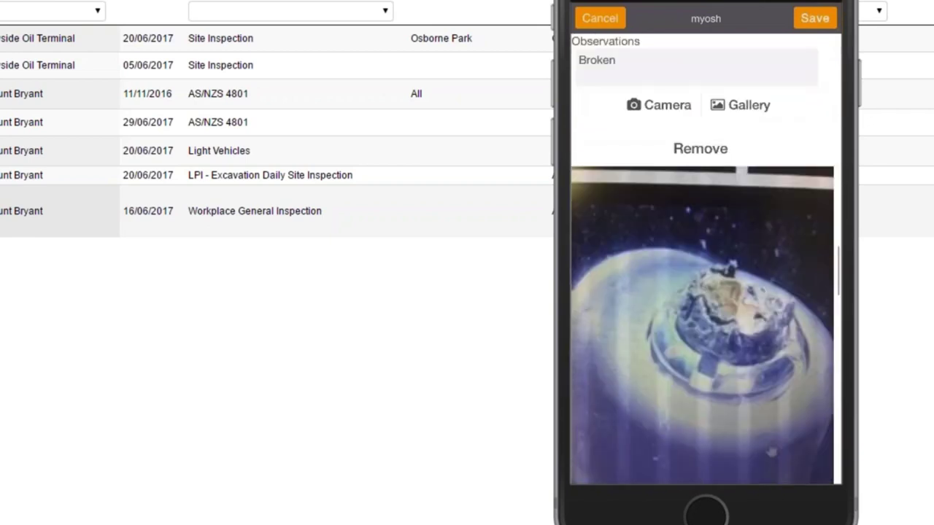
- Examine the remaining Body questions, from the wipers and tow hitch to the bull bar, through to the section total in the mobile app
scroll(706, 255, "down", 5)
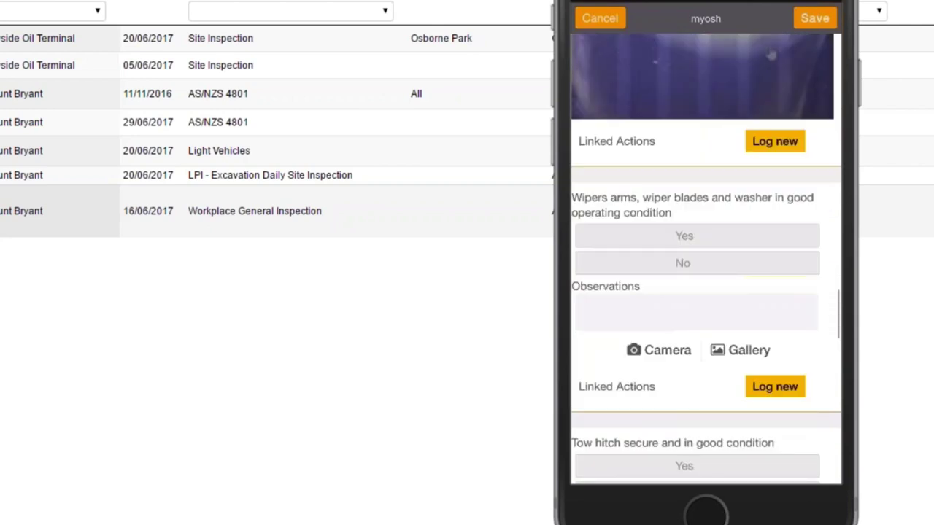
scroll(706, 259, "down", 1)
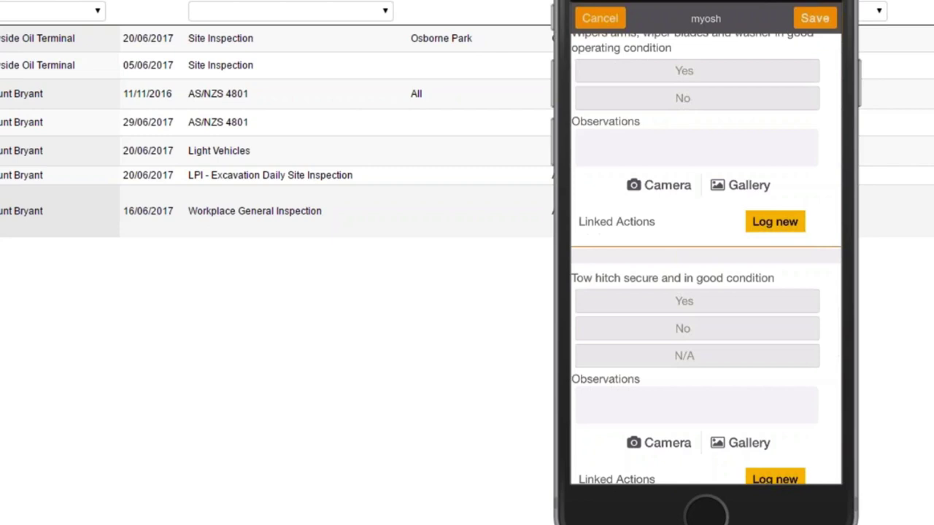
scroll(706, 259, "down", 5)
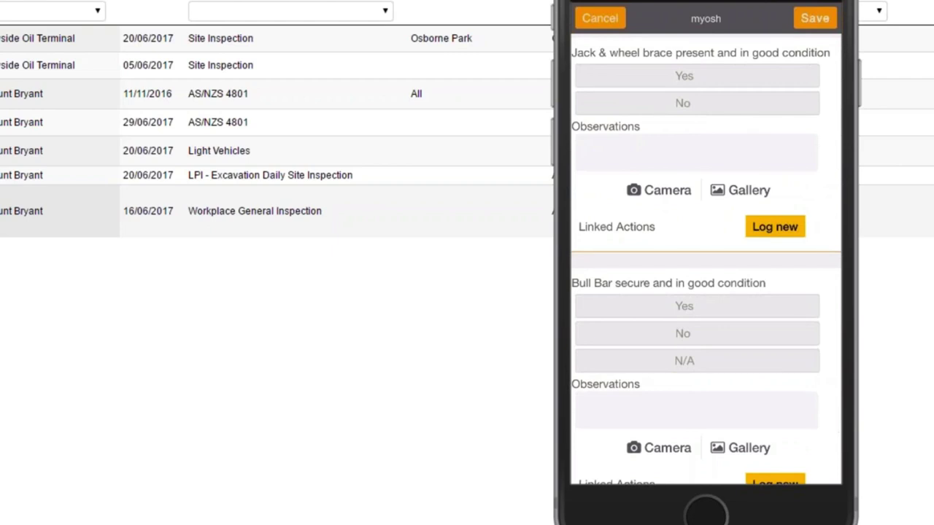
scroll(705, 259, "down", 10)
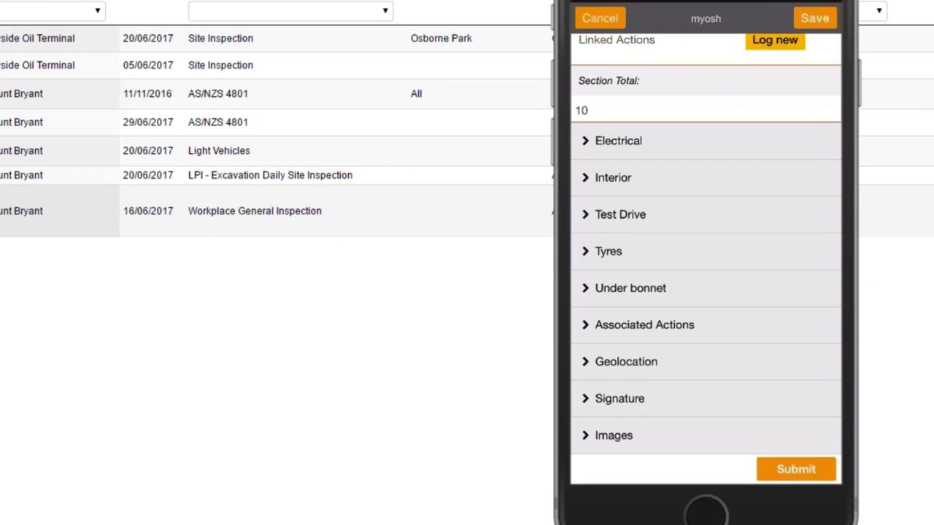
- Expand the Geolocation and Signature sections of the mobile inspection and examine their contents
left_click(626, 361)
left_click_drag(605, 219, 598, 307)
mouse_move(694, 336)
left_mouse_down()
mouse_move(722, 340)
mouse_move(694, 333)
left_mouse_up()
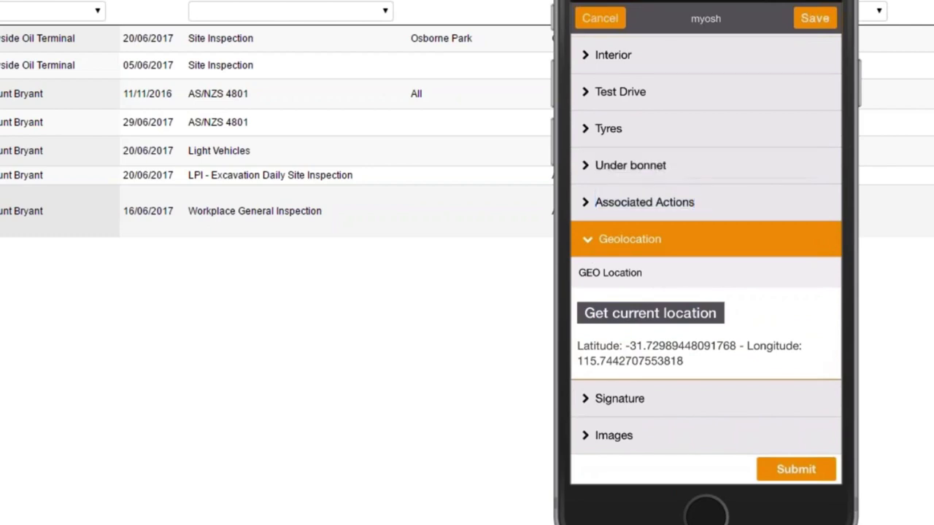
left_click(619, 399)
mouse_move(629, 423)
left_mouse_down()
mouse_move(730, 420)
mouse_move(824, 394)
left_mouse_up()
scroll(705, 292, "down", 2)
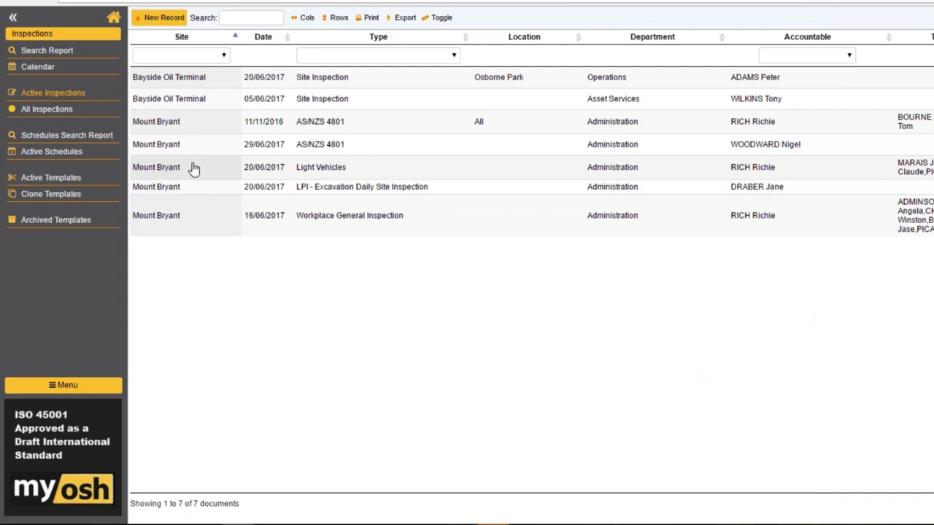
- Open the Mount Bryant Light Vehicles inspection in the web system, review its Body answers, observations and photos, and return to the inspection list
left_click(432, 189)
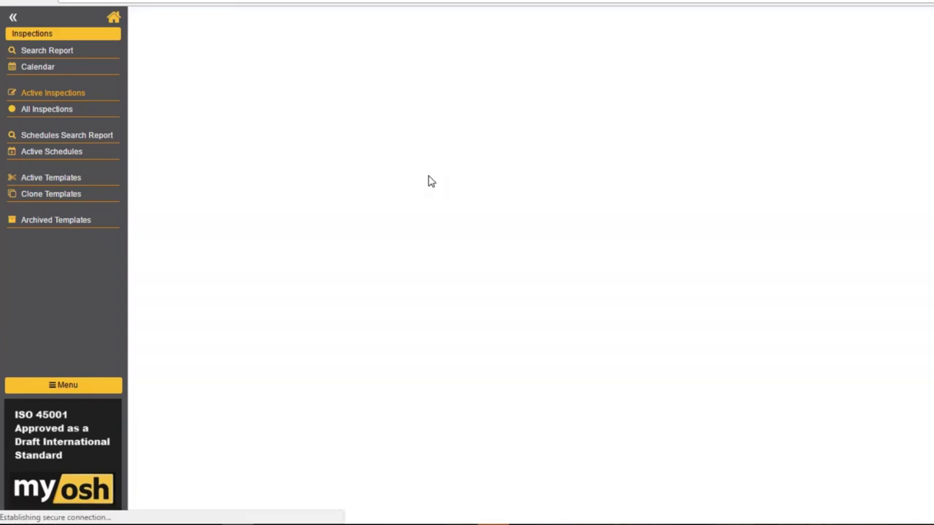
scroll(430, 181, "down", 1)
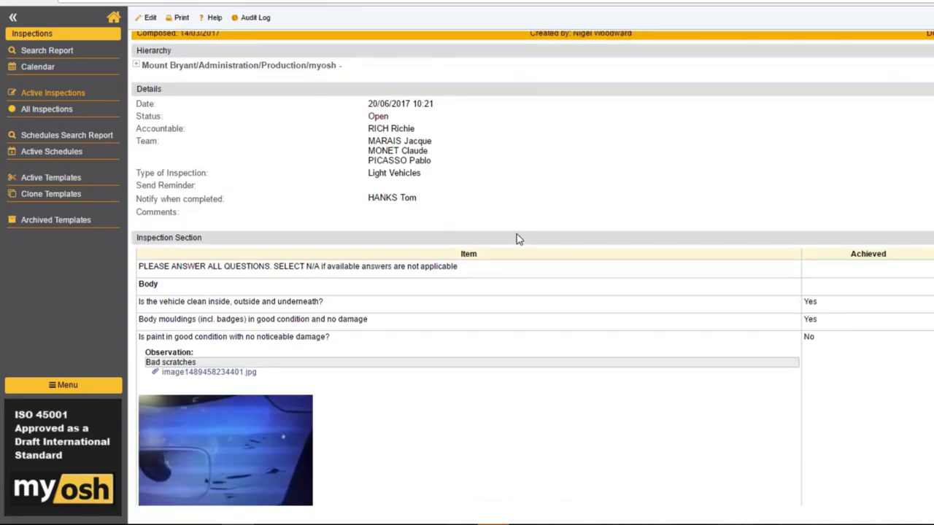
mouse_move(805, 257)
left_mouse_down()
mouse_move(814, 292)
mouse_move(881, 292)
left_mouse_up()
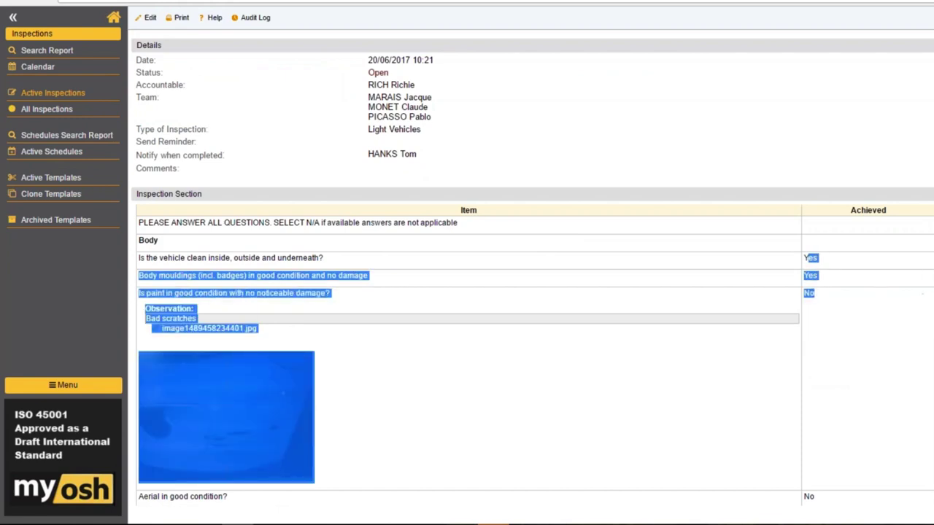
left_click(923, 291)
triple_click(253, 275)
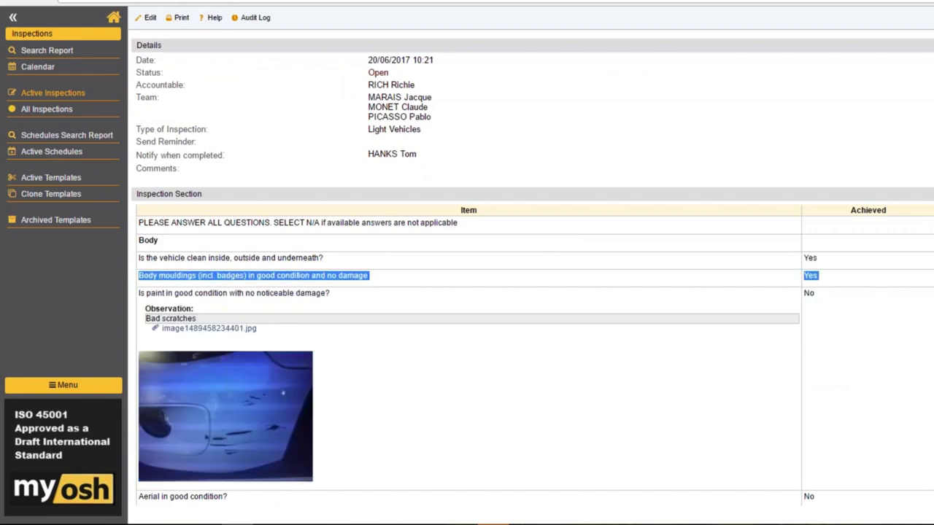
scroll(466, 277, "down", 4)
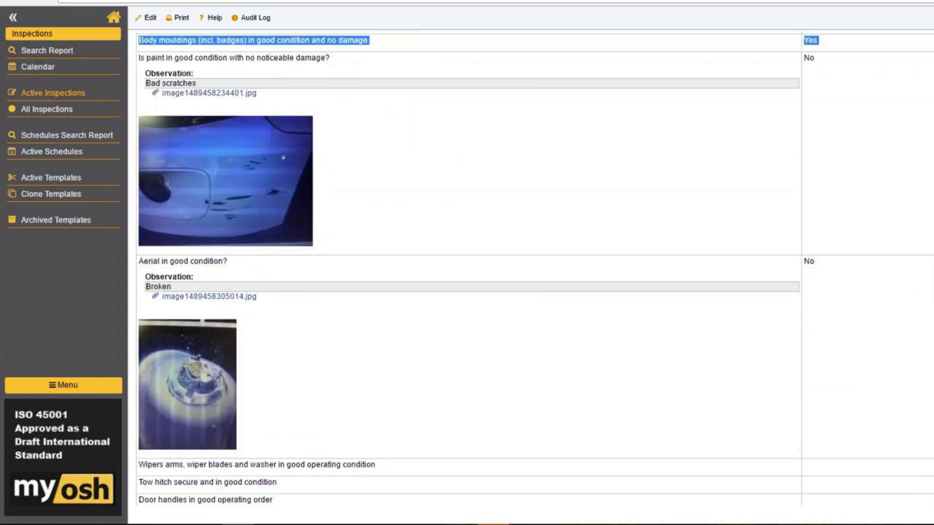
scroll(927, 387, "down", 2)
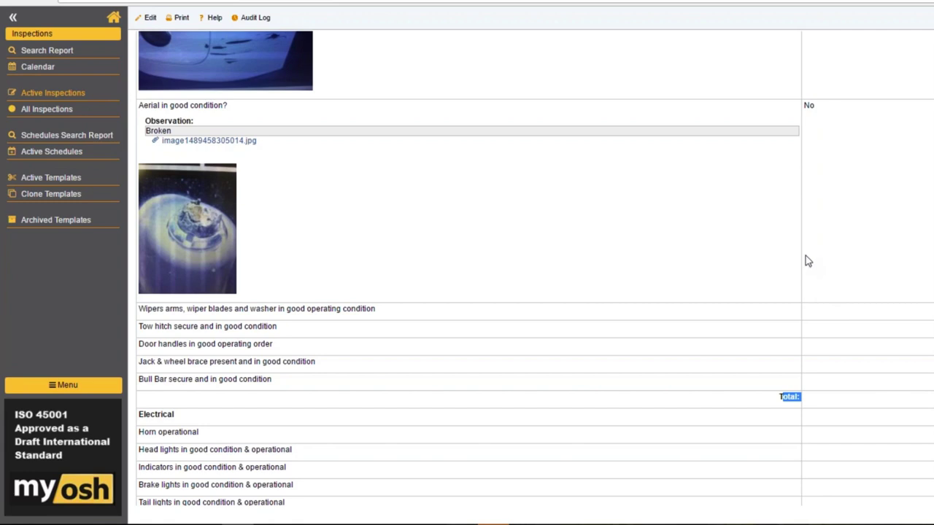
scroll(805, 261, "up", 2)
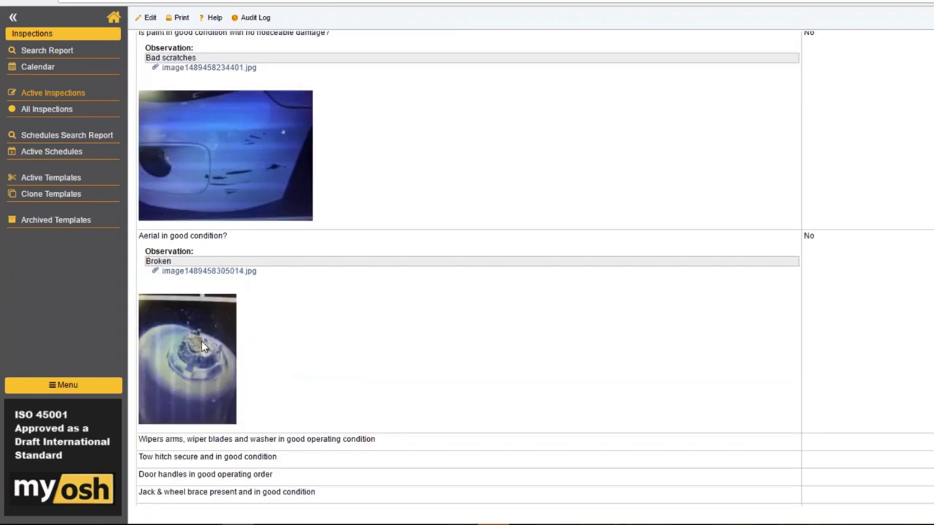
key("alt+Left")
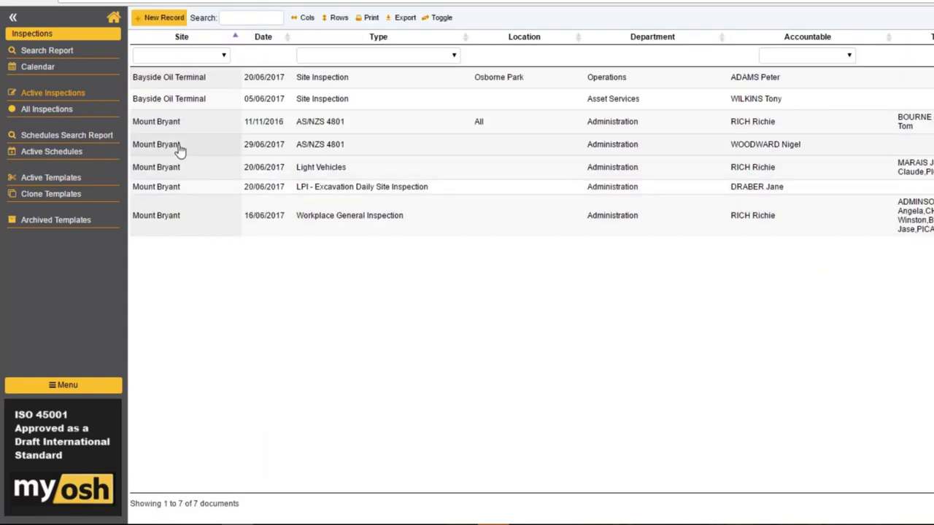
- Open the AS/NZS 4801 inspection dated 29/06/2017 and examine the answers, scores and totals of its sections
left_click(267, 148)
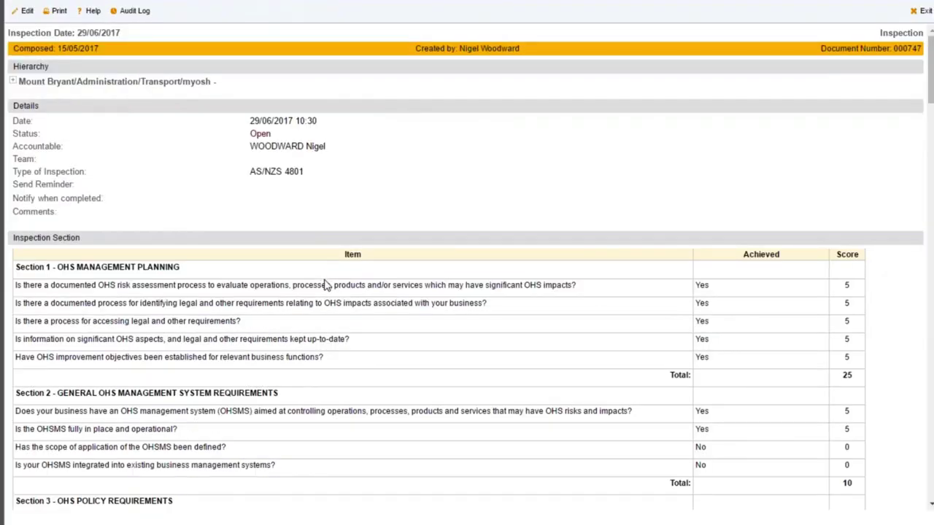
scroll(326, 284, "down", 3)
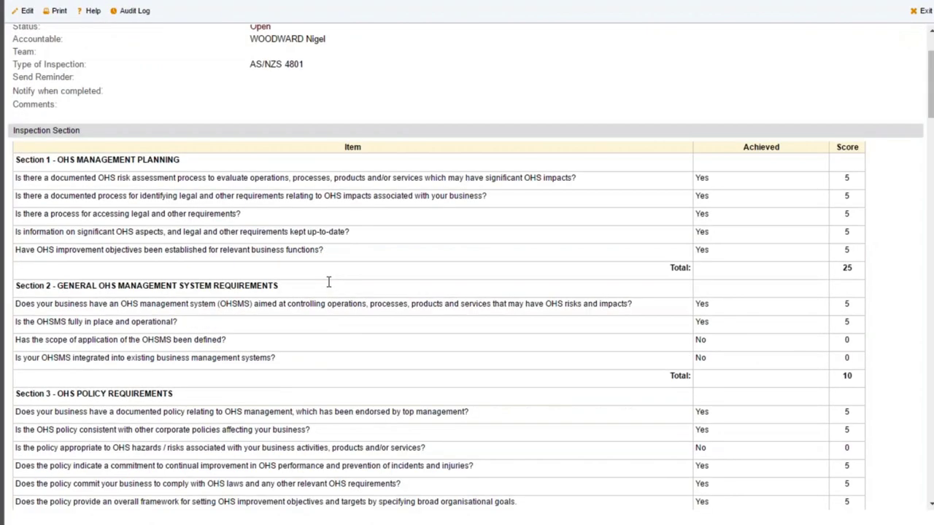
scroll(328, 285, "down", 10)
scroll(330, 291, "down", 13)
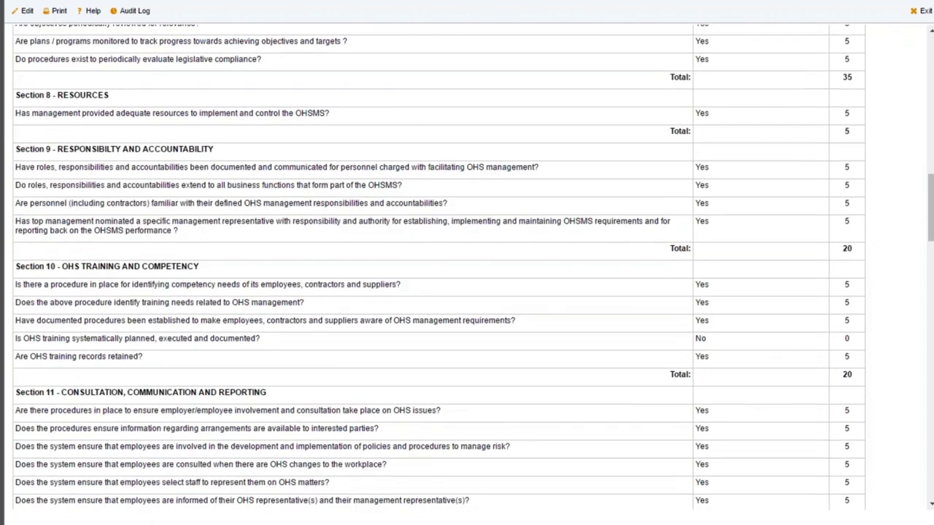
scroll(507, 270, "up", 8)
scroll(507, 270, "up", 1)
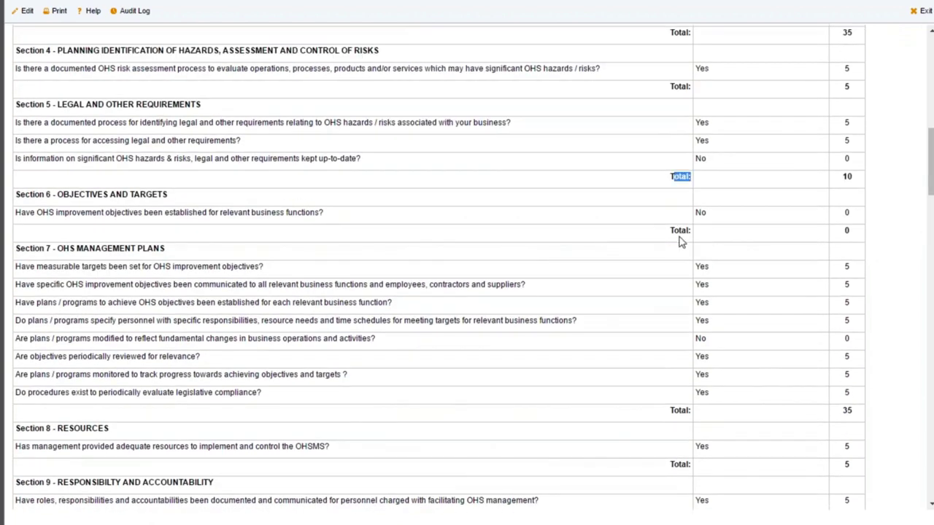
left_click_drag(672, 230, 734, 233)
scroll(868, 330, "down", 1)
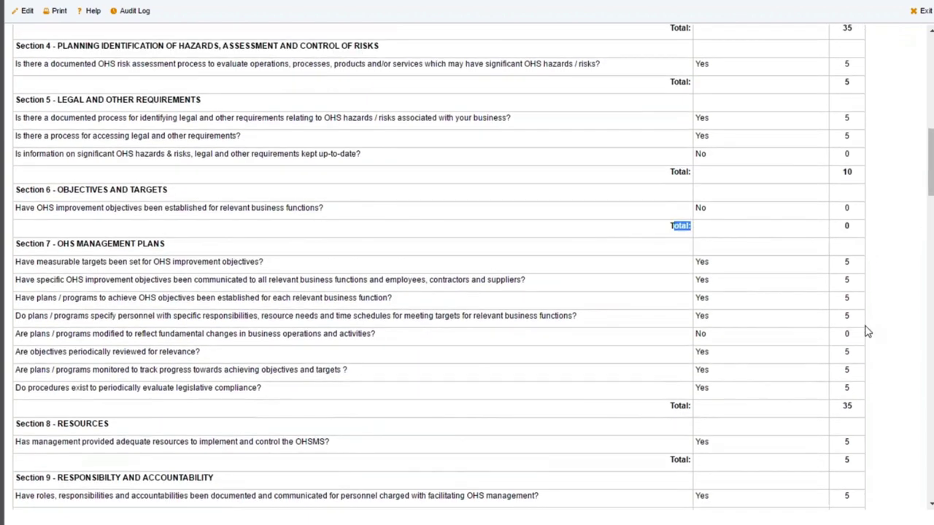
- Check the grand total score and percentage at the end of the AS/NZS 4801 inspection, and exit the record
scroll(868, 331, "down", 20)
scroll(861, 346, "down", 10)
double_click(847, 442)
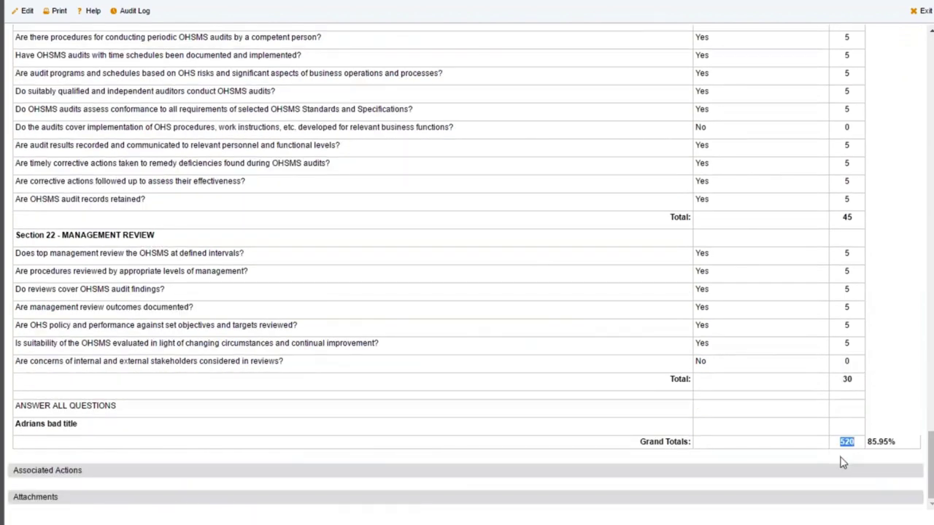
left_click_drag(909, 443, 882, 446)
left_click_drag(870, 447, 867, 444)
left_click_drag(931, 467, 891, 357)
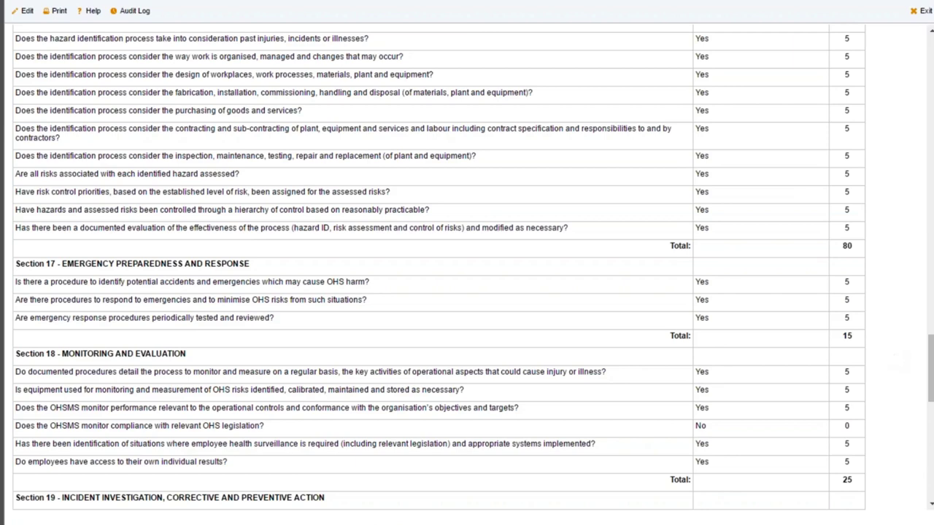
left_click(921, 11)
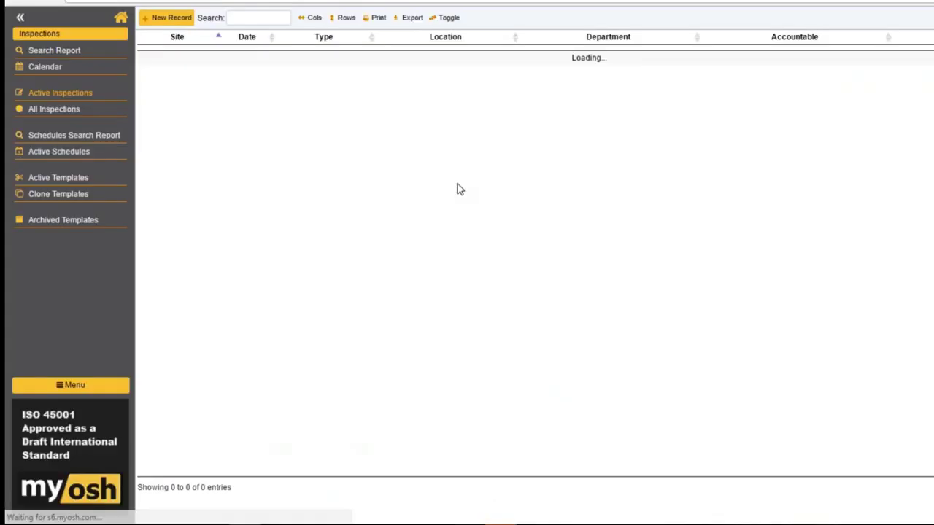
- View the graph for the 29/06/2017 AS/NZS 4801 inspection, and open the 20 June Light Vehicles inspection from the calendar
left_click(909, 150)
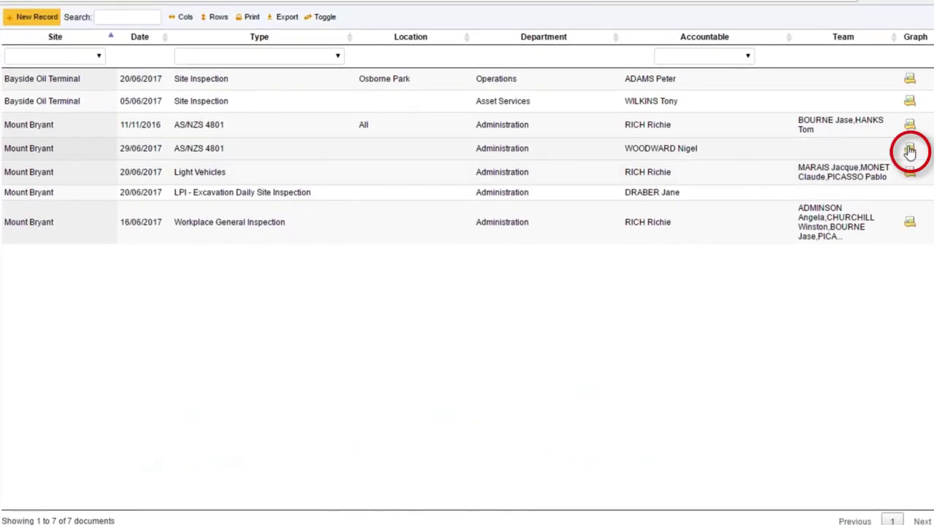
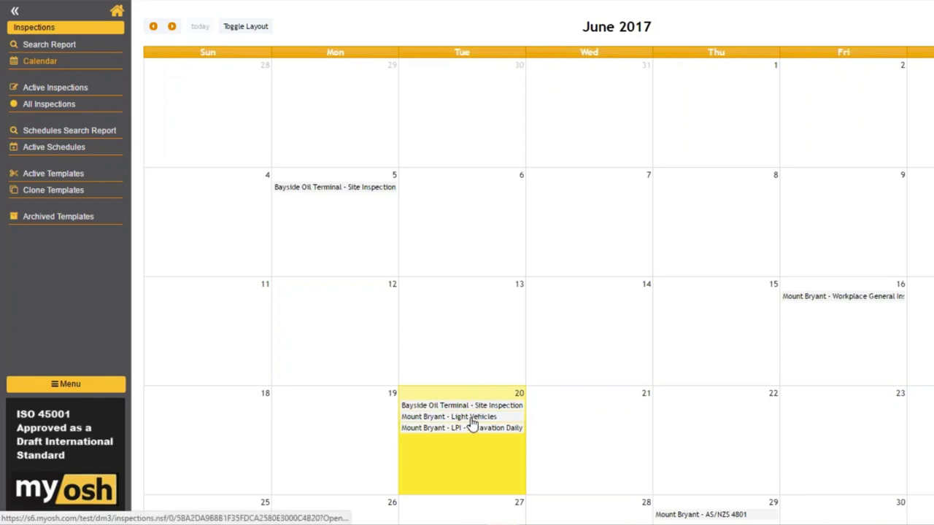
left_click(471, 419)
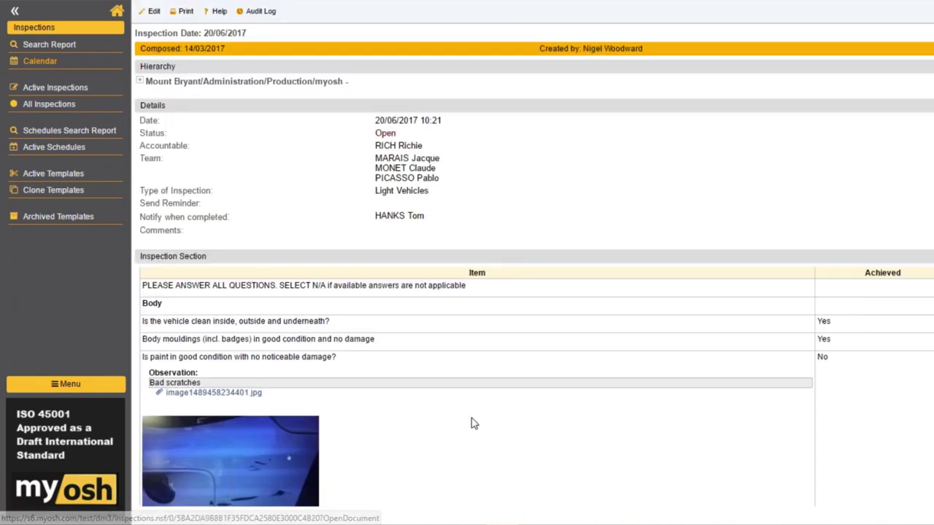
- Run the saved search report "Inspections Scheduled for 2017" with its existing criteria, and exit the results
left_click(36, 45)
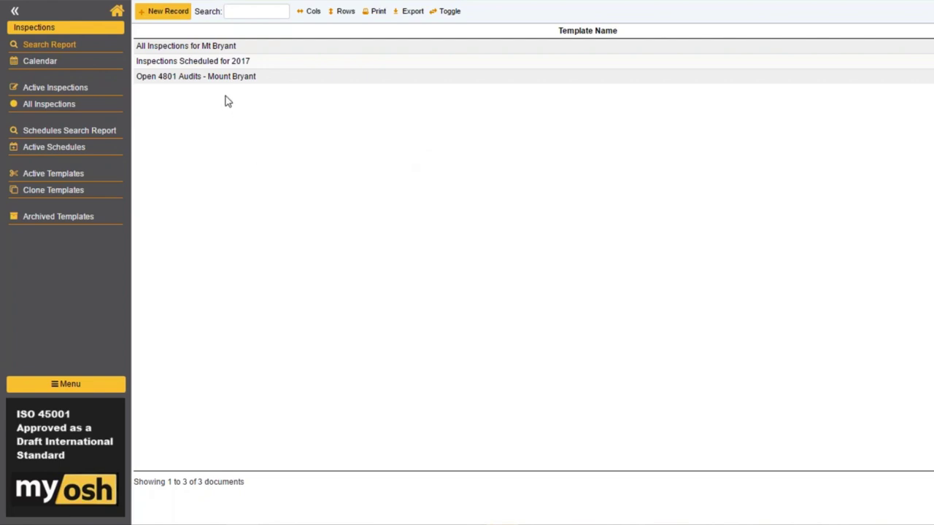
left_click(196, 65)
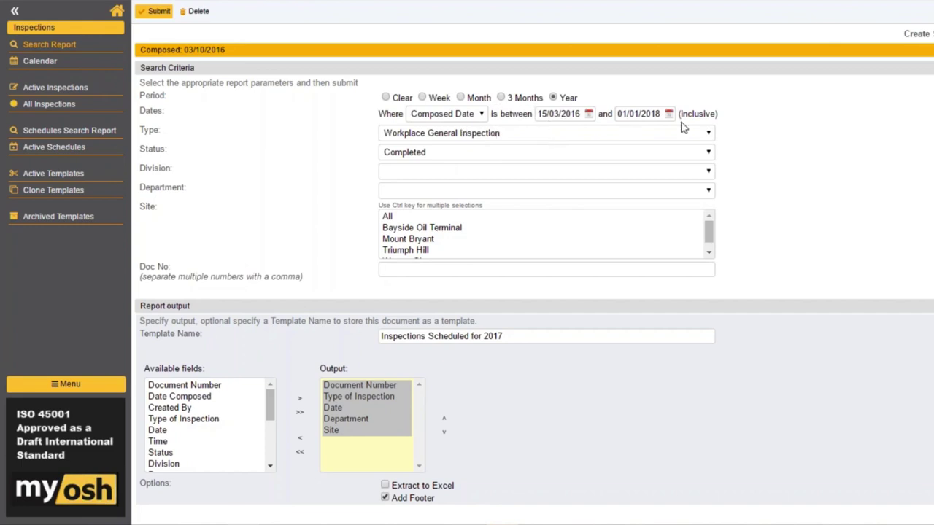
left_click(160, 13)
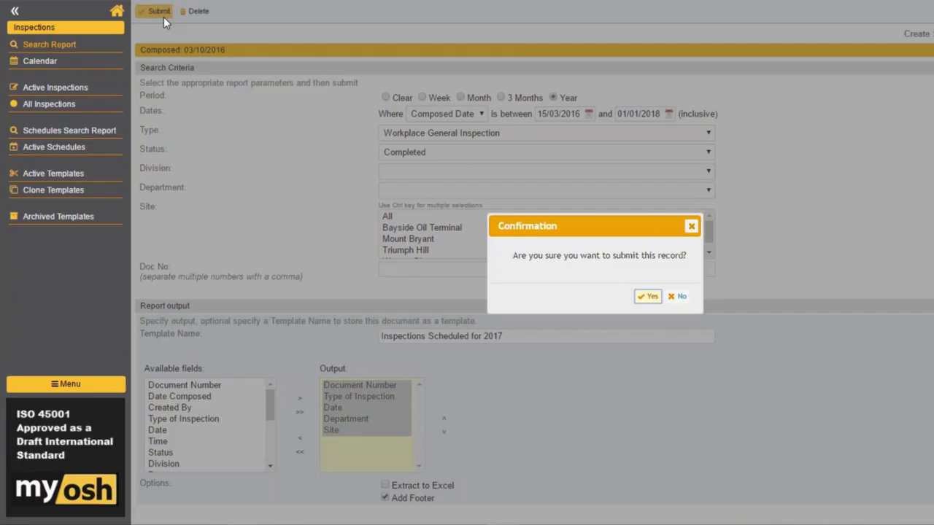
key("Return")
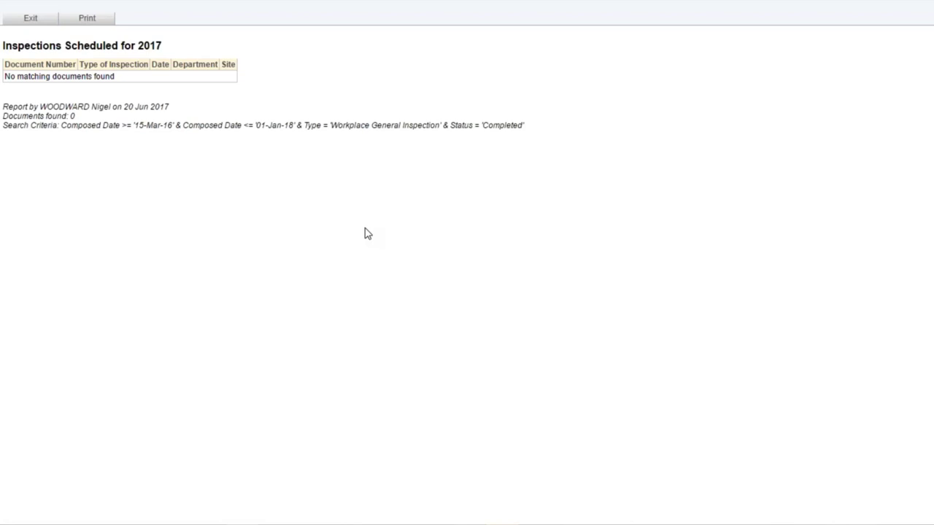
left_click(30, 20)
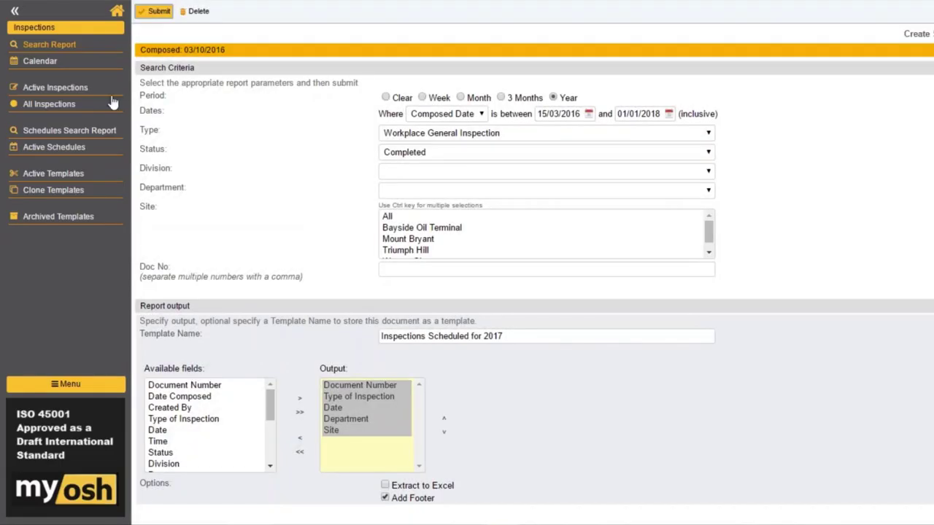
- Run the saved search report "Open 4801 Audits - Mount Bryant" and review the 11/11/2016 AS/NZS 4801 inspection from its results
left_click(48, 46)
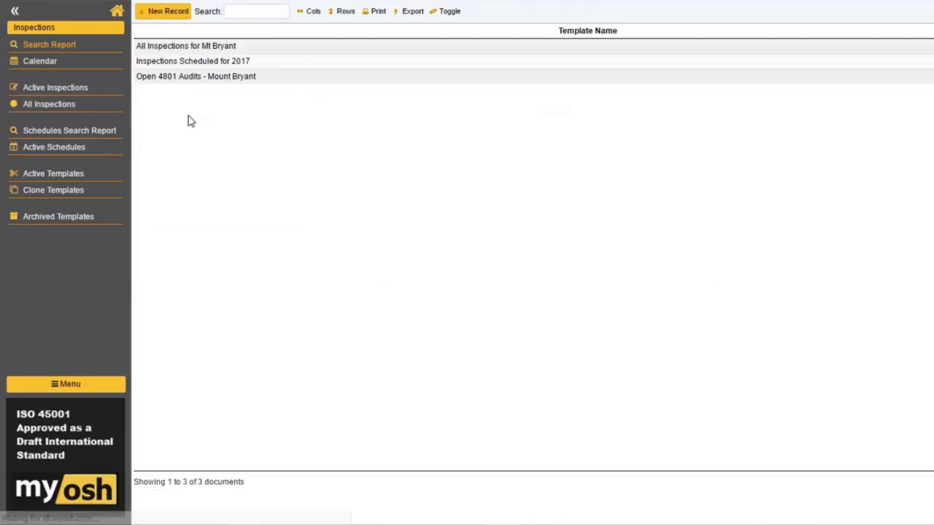
left_click(183, 79)
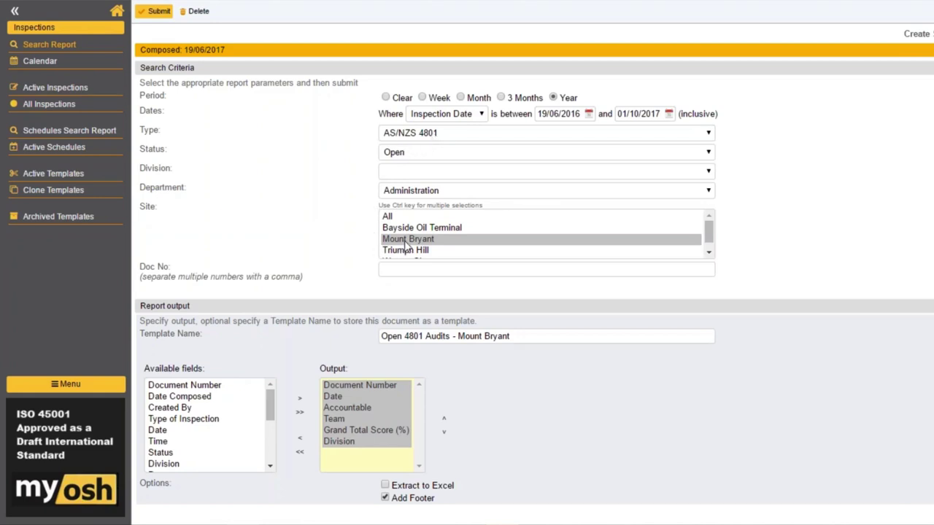
left_click(156, 11)
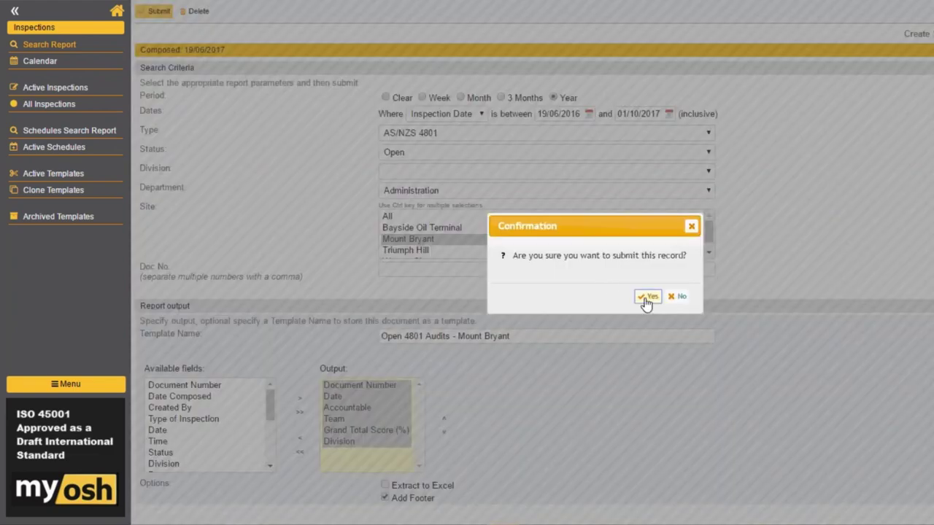
left_click(648, 299)
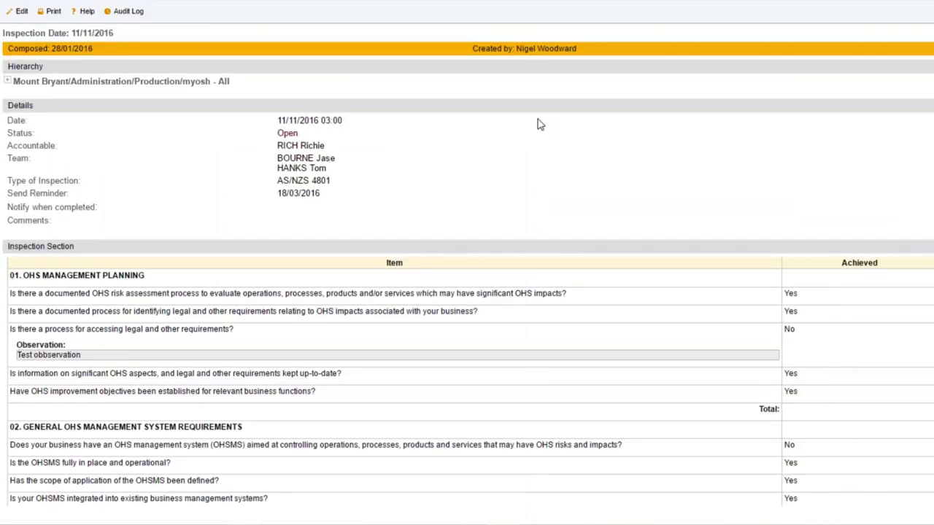
scroll(540, 125, "down", 1)
scroll(539, 129, "down", 1)
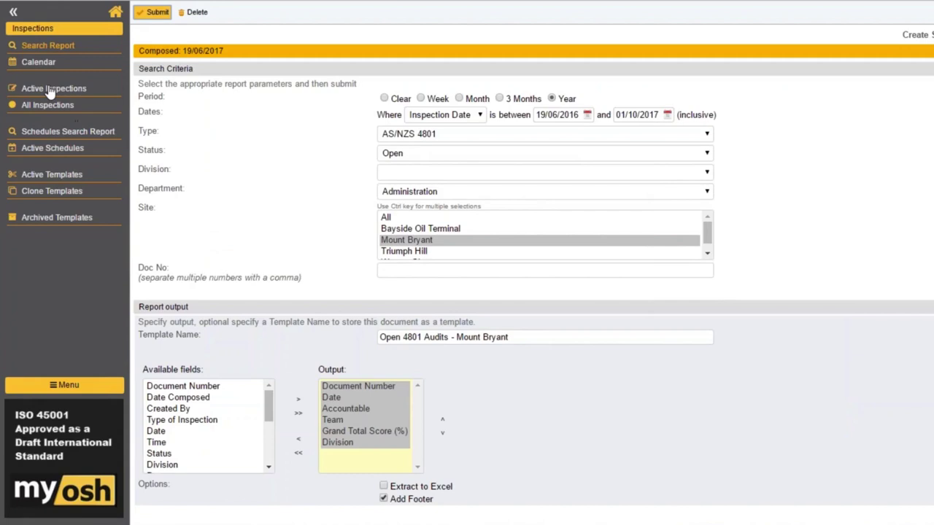
- Open a blank inspection schedule to examine its repeat frequency options, and return to the active inspections
left_click(48, 88)
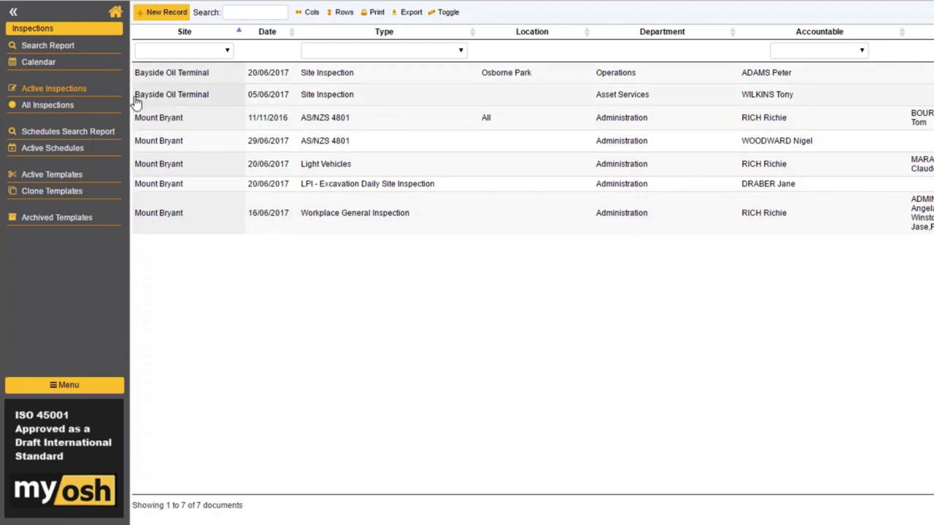
left_click(94, 150)
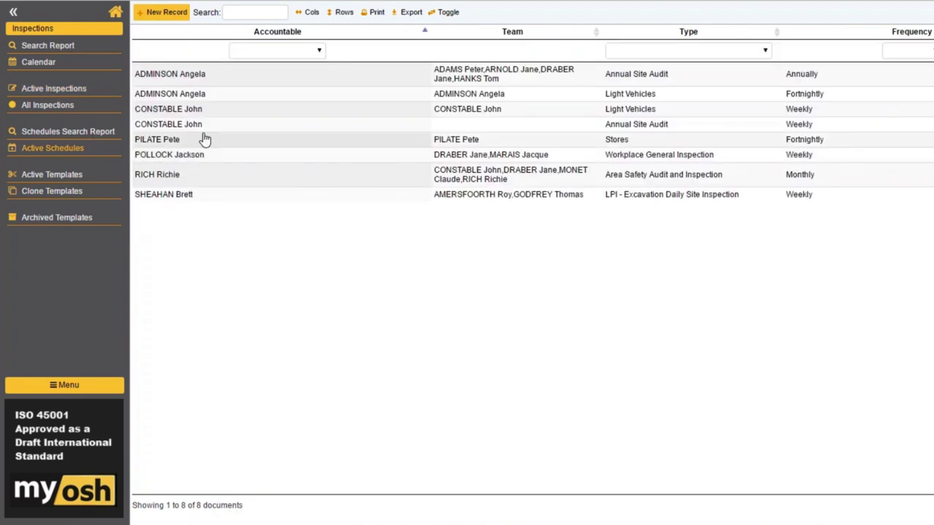
left_click(192, 102)
left_click_drag(387, 330, 427, 384)
left_click(449, 353)
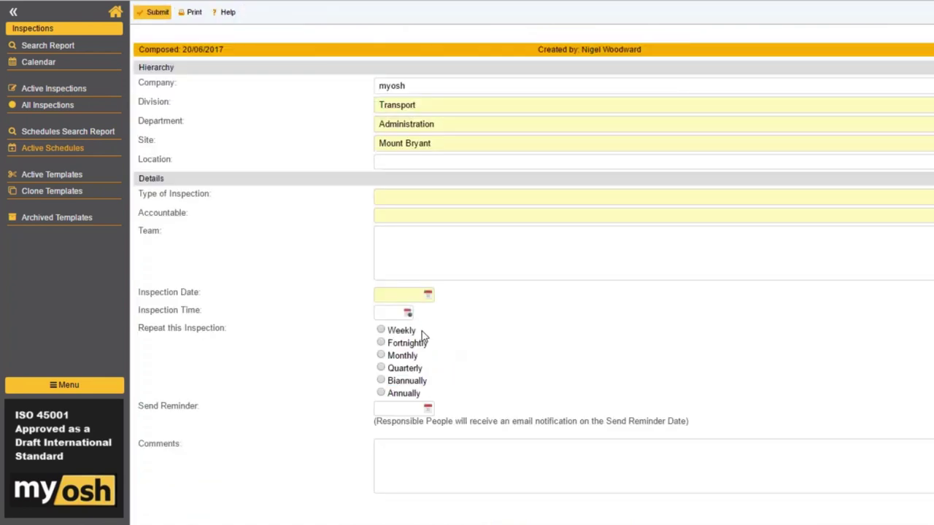
left_click_drag(419, 332, 391, 334)
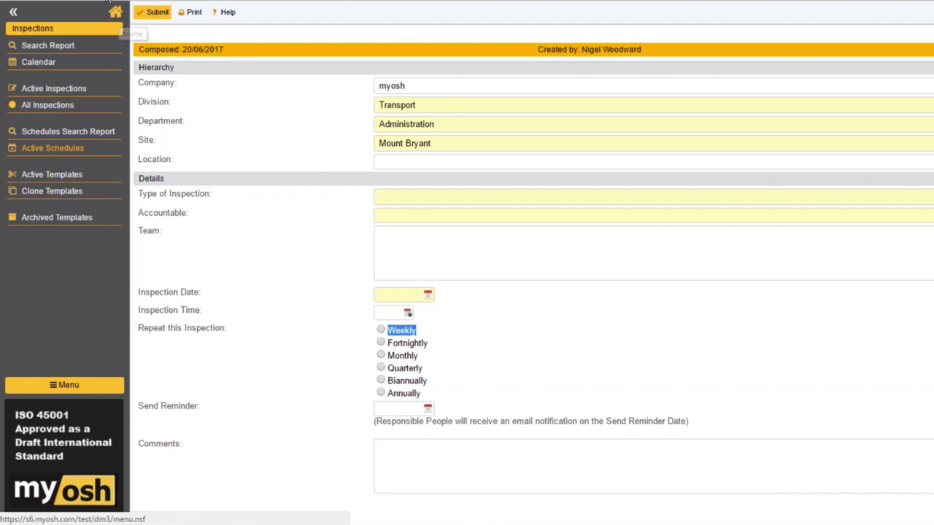
left_click(71, 93)
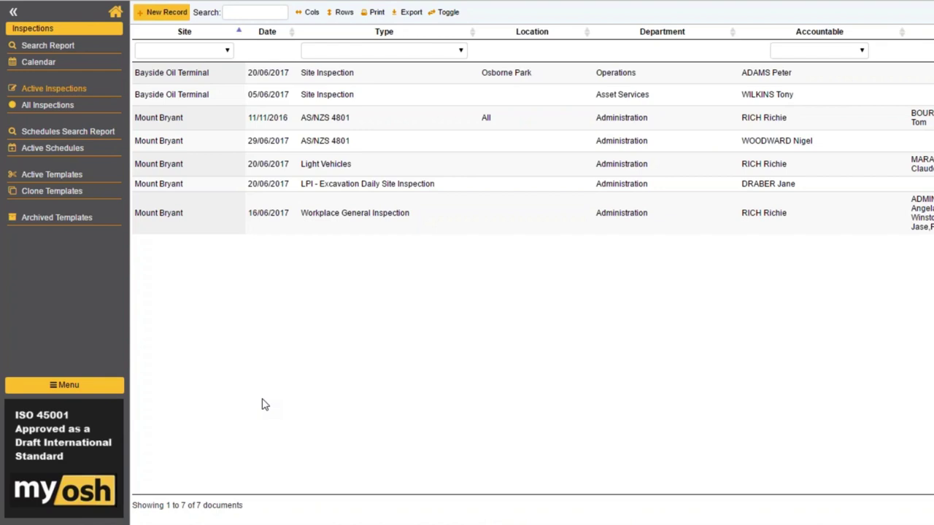
- Edit the Light Vehicles template question "Is the vehicle clean inside, outside and underneath?" to view the colour choices for its Yes answer
left_click(63, 178)
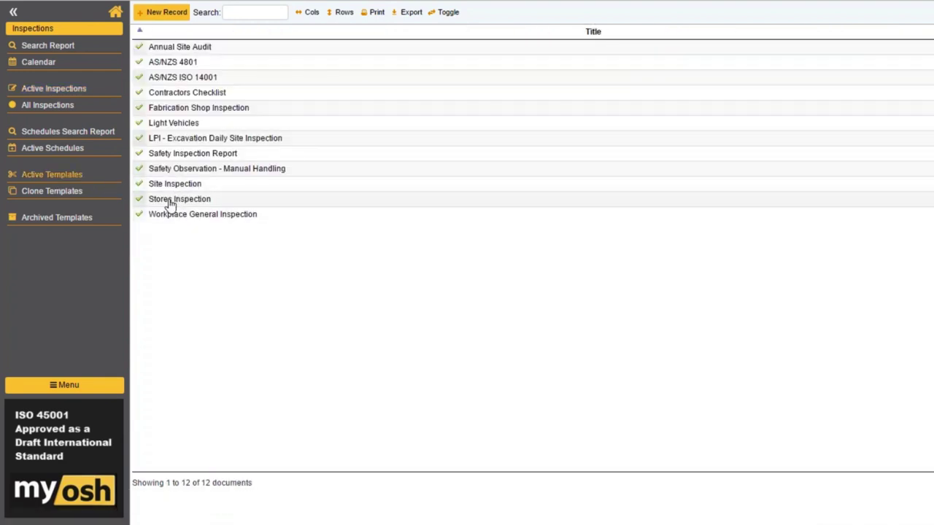
left_click(170, 126)
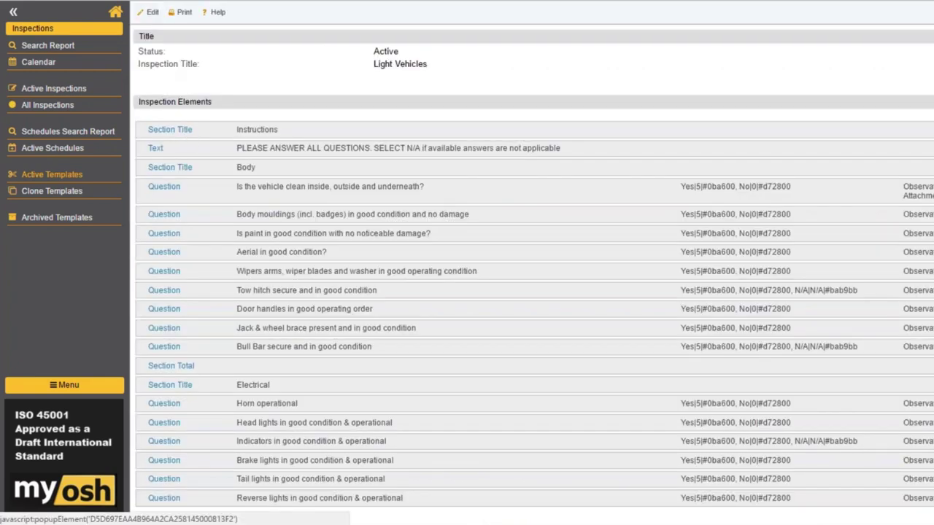
left_click(174, 190)
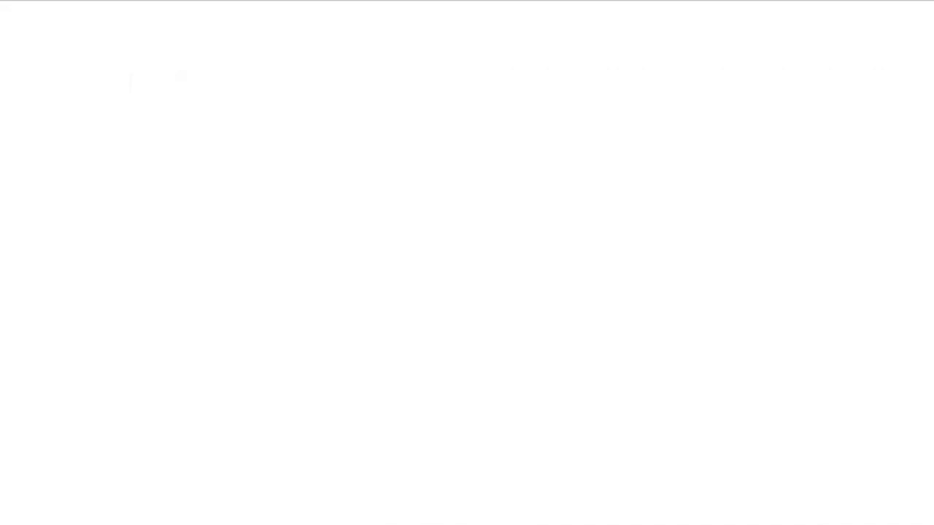
left_click(17, 14)
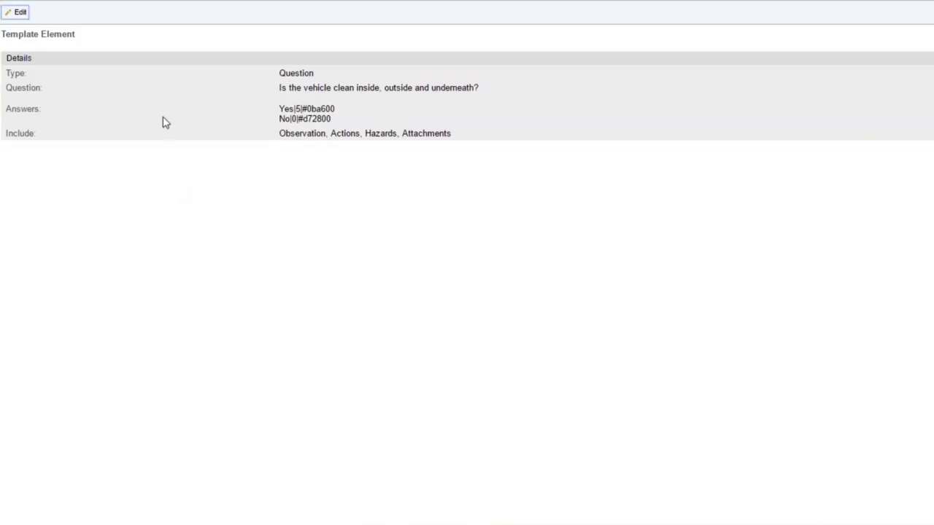
left_click(405, 213)
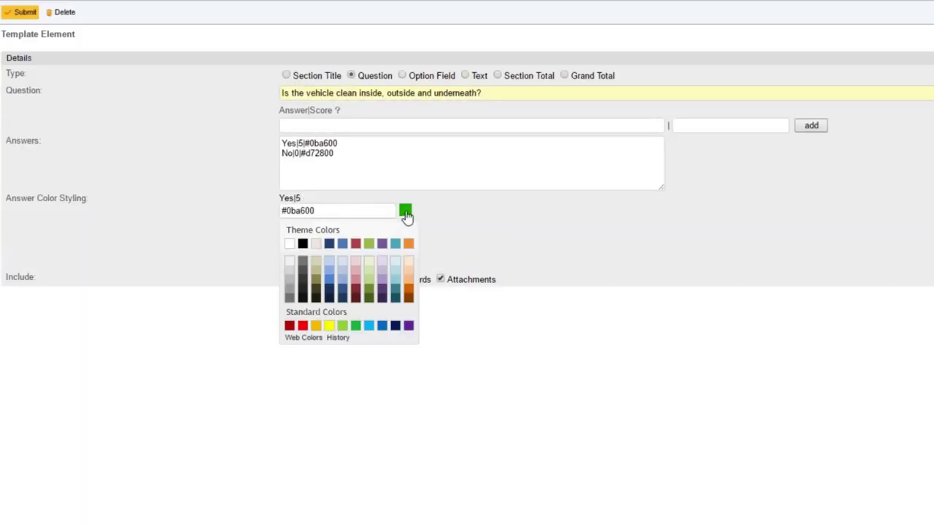
left_click(357, 292)
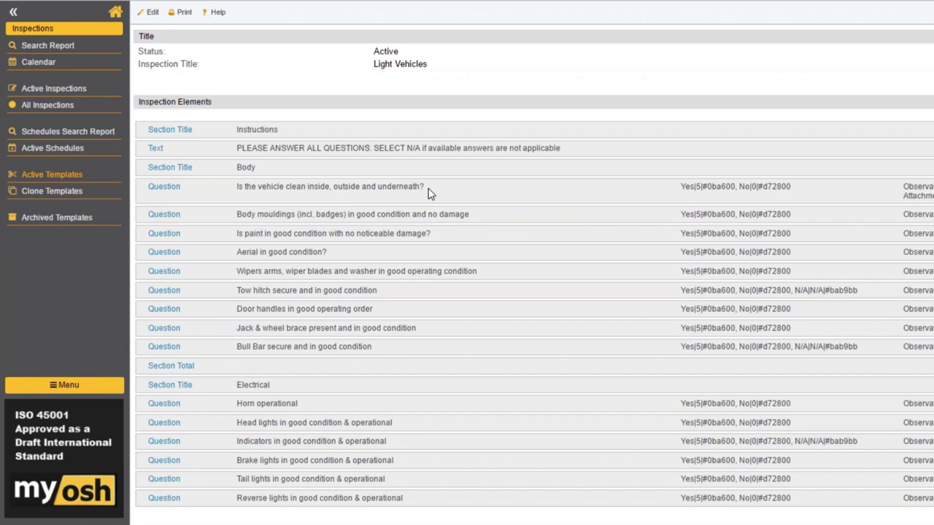
- Open the home dashboard's Annual layout for editing and browse the available inspection widgets
left_click(114, 13)
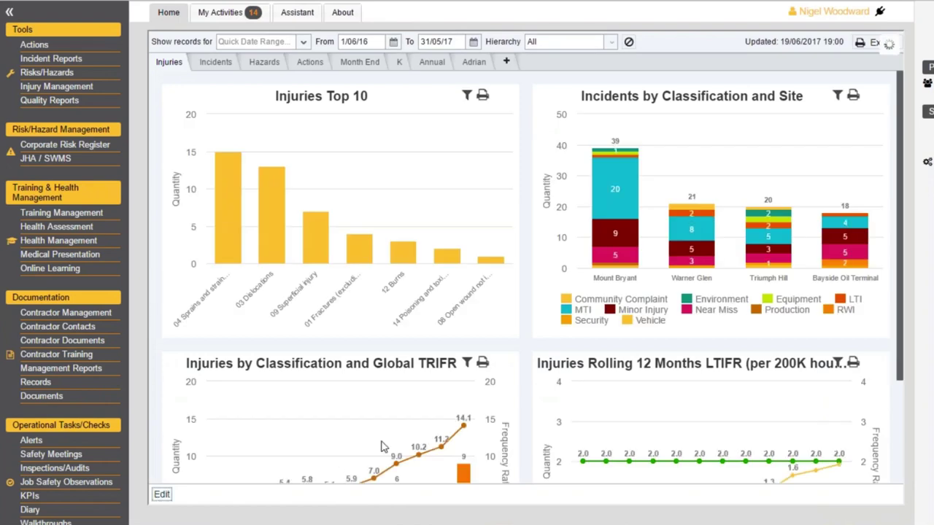
left_click(162, 494)
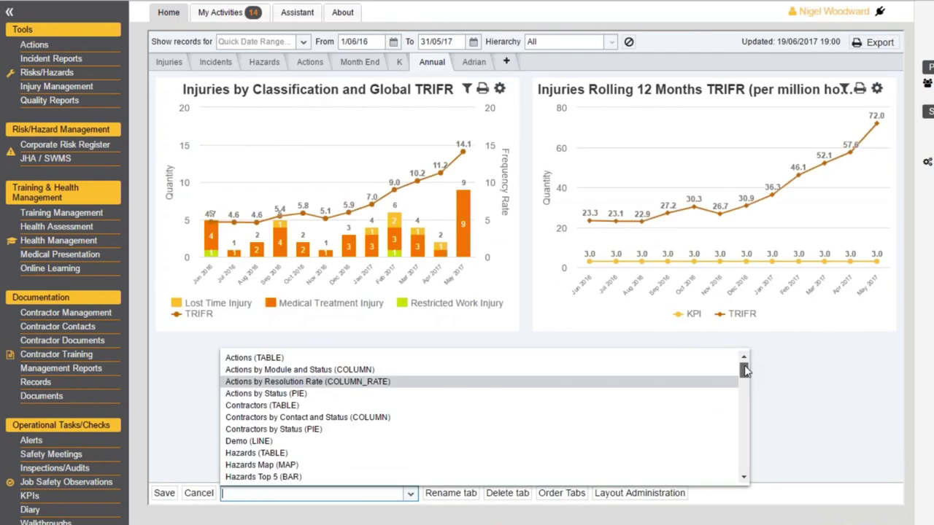
left_click_drag(743, 367, 743, 430)
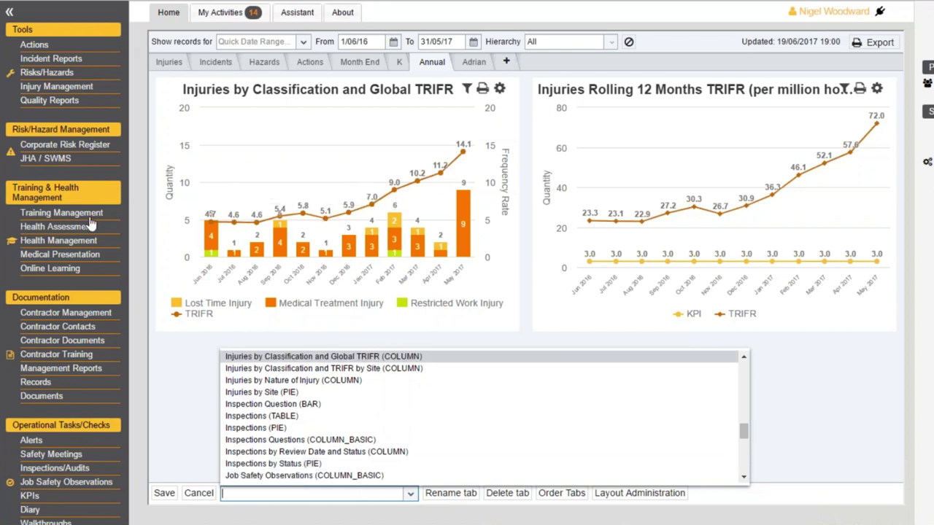
- Return to Inspections/Audits and view the 29/06/2017 AS/NZS 4801 inspection at Mount Bryant
left_click(60, 472)
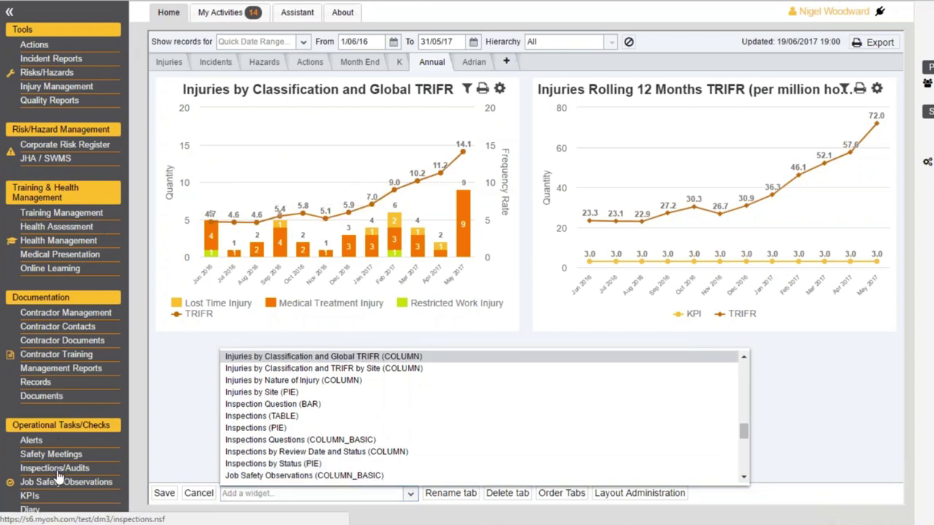
left_click(59, 471)
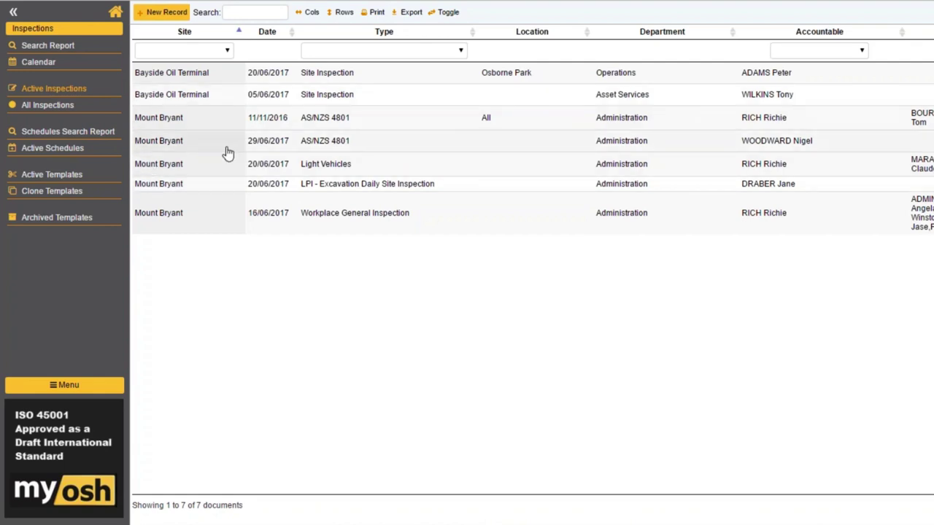
left_click(169, 146)
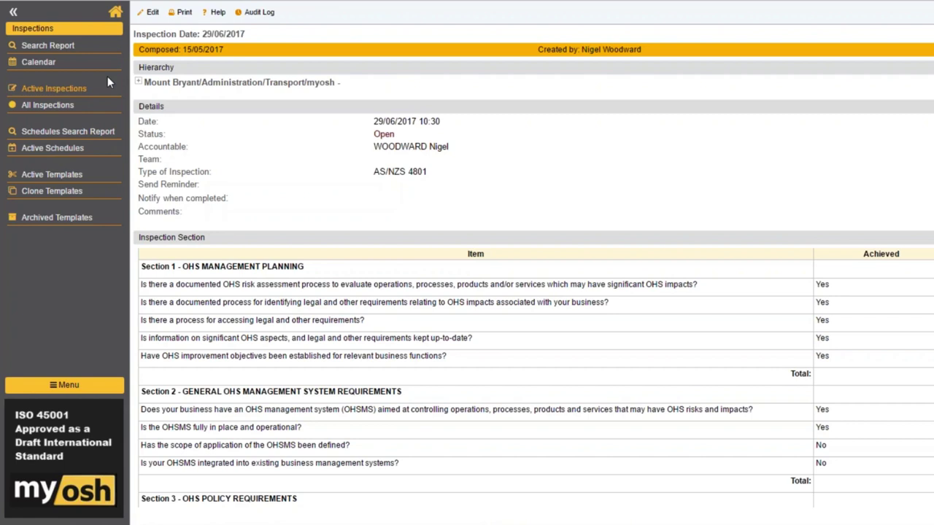
- Open the Light Vehicles template for editing and examine the fields of the Text and Option Field row types
left_click(58, 177)
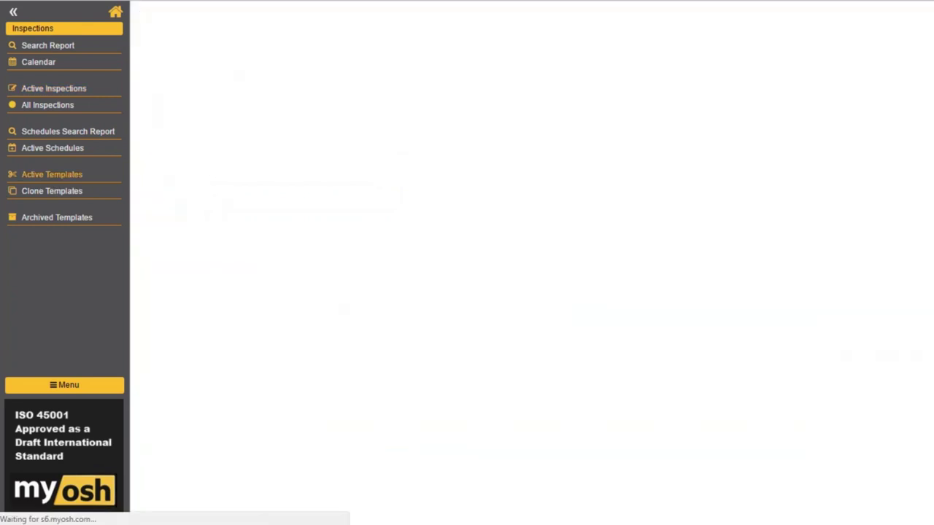
double_click(182, 123)
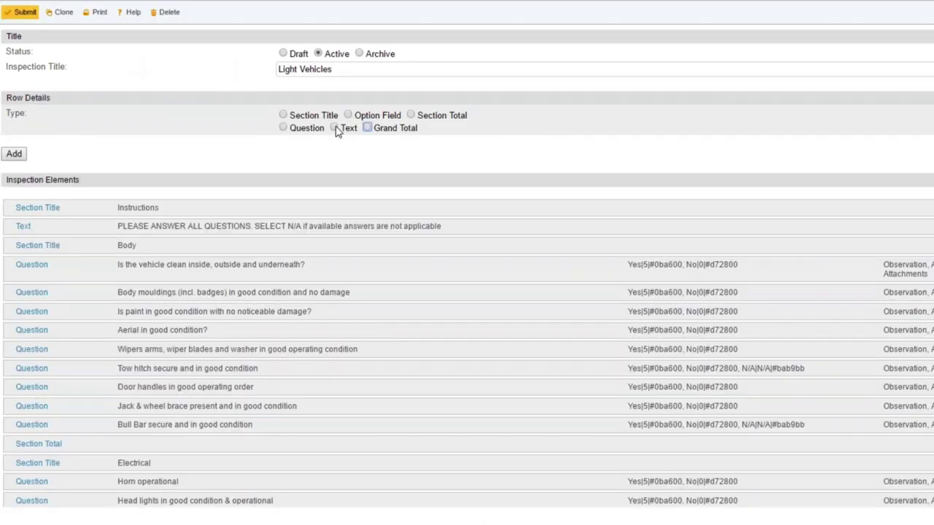
left_click(335, 128)
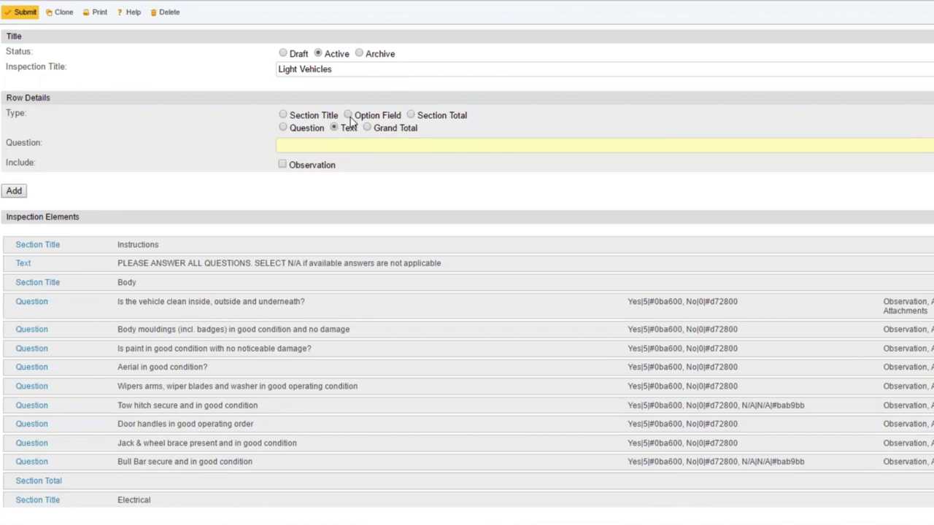
left_click(349, 117)
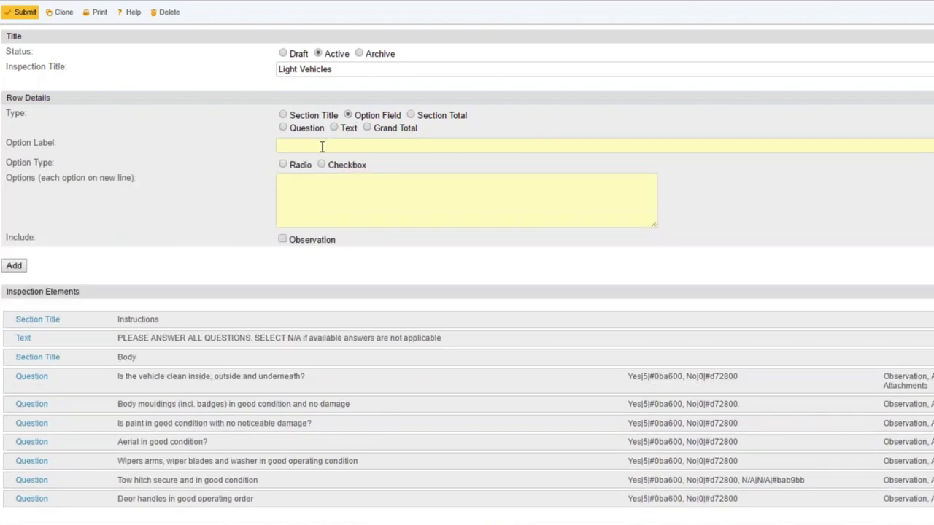
left_click(322, 147)
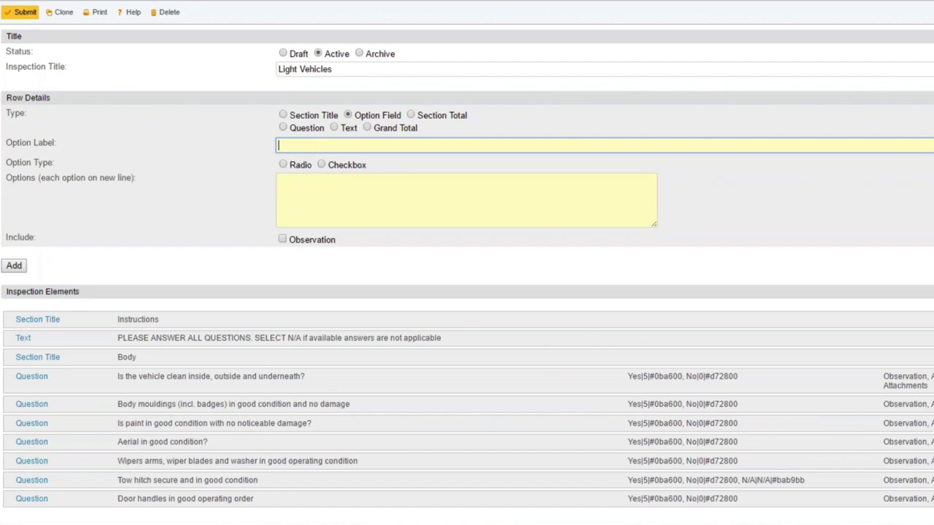
left_click(335, 130)
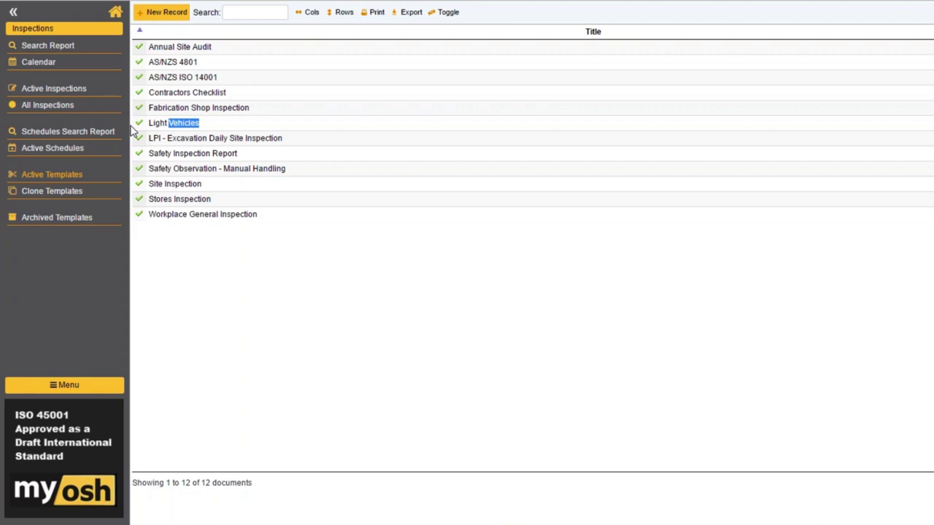
- Filter the list of all inspections to Open status and sort it by date, newest first
left_click(65, 93)
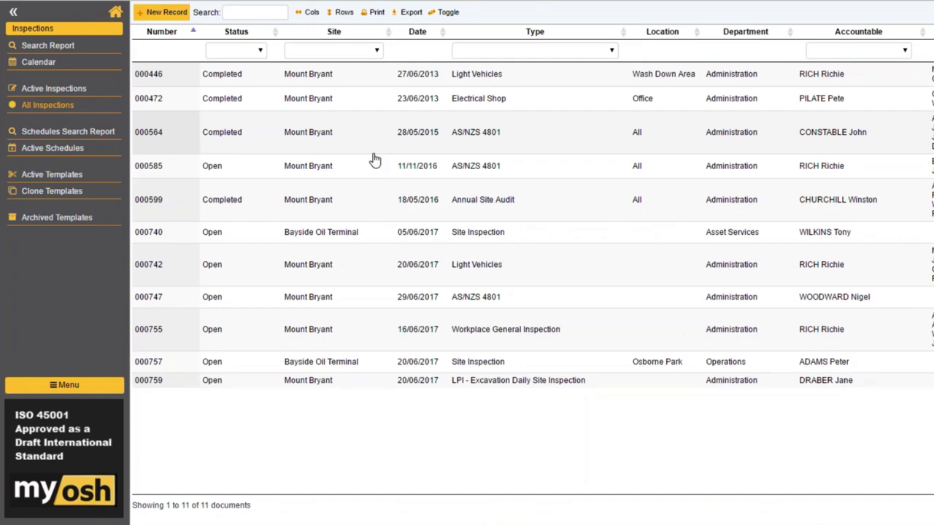
left_click(261, 54)
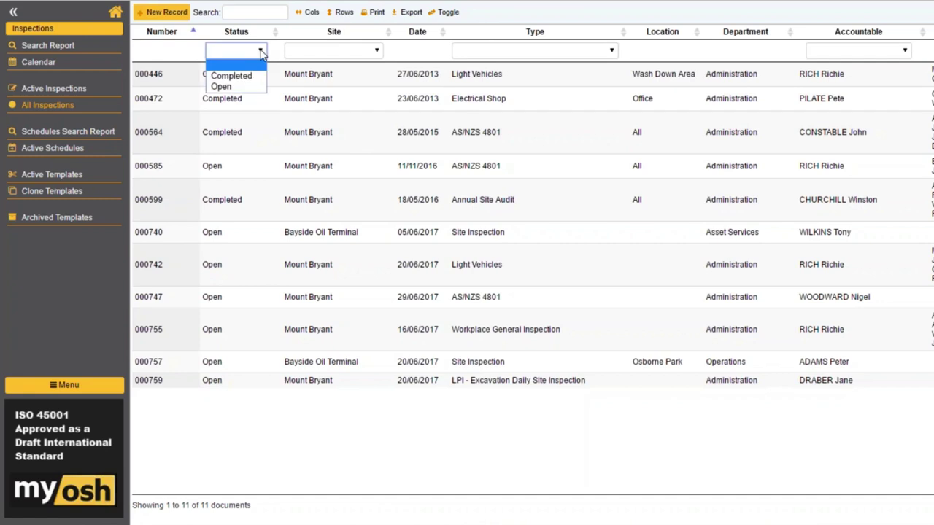
left_click(248, 86)
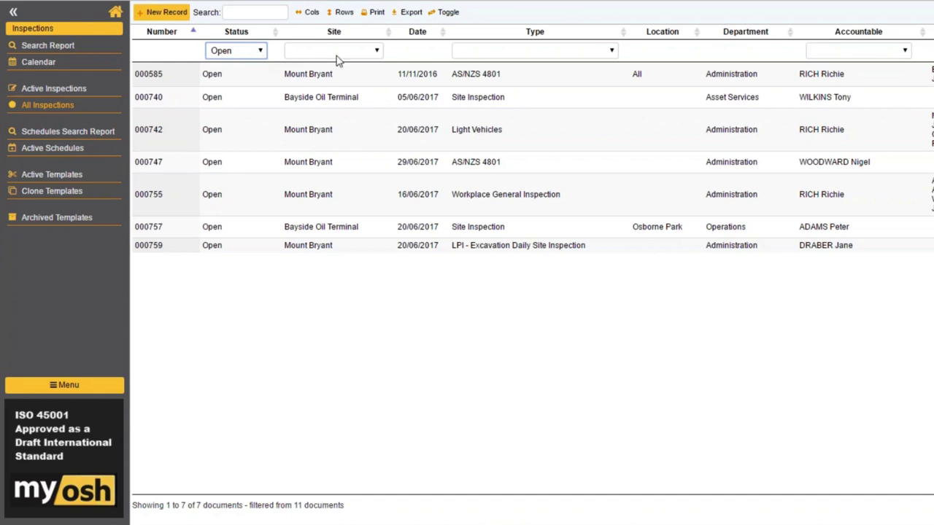
left_click(444, 35)
left_click(445, 35)
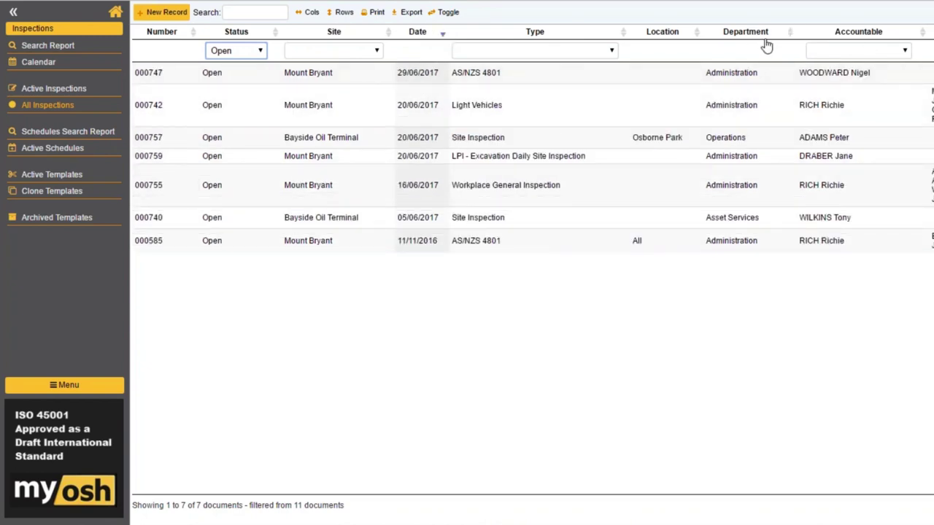
- Move the Accountable column to the front of the inspections list, and view the available export formats
left_click_drag(858, 32, 172, 38)
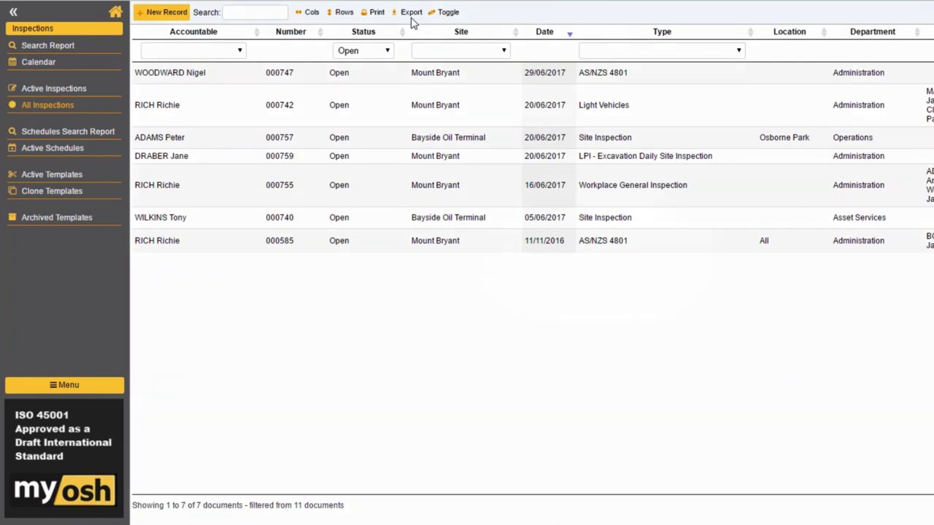
left_click(411, 14)
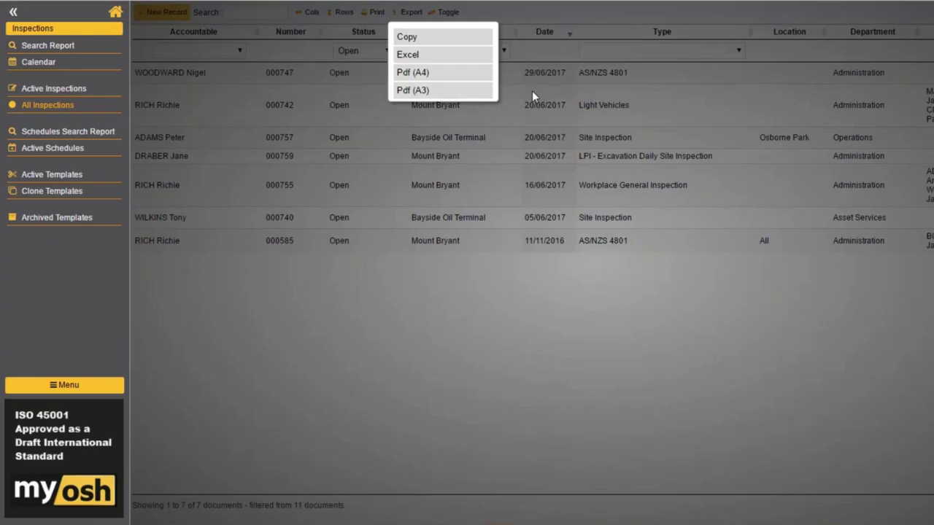
left_click(532, 91)
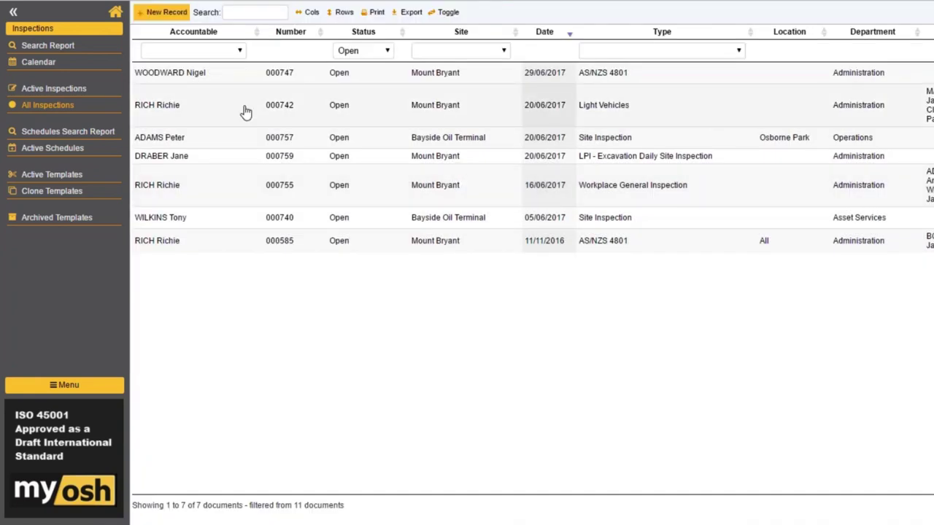
- Open the 29/06/2017 AS/NZS 4801 inspection from the filtered list for editing
left_click(183, 74)
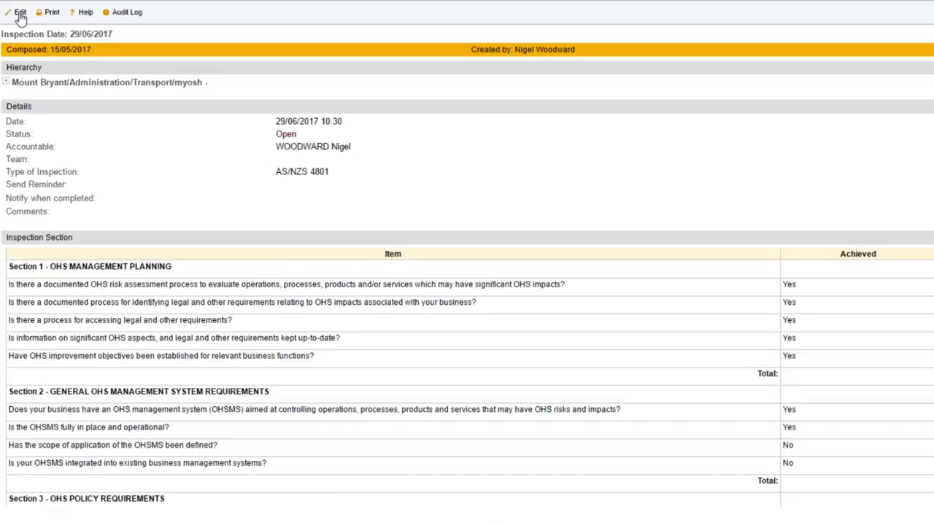
left_click(21, 13)
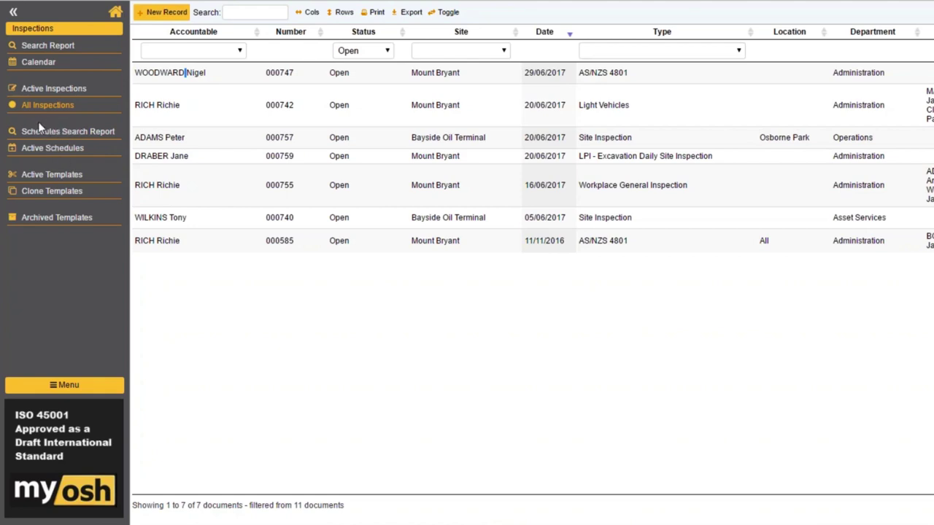
- Open the Annual Site Audit template from the active templates
left_click(56, 177)
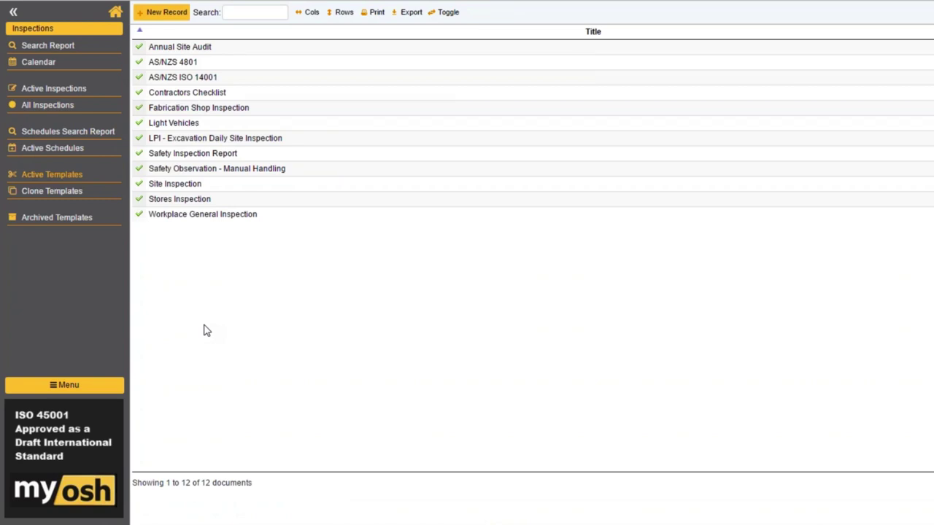
double_click(183, 47)
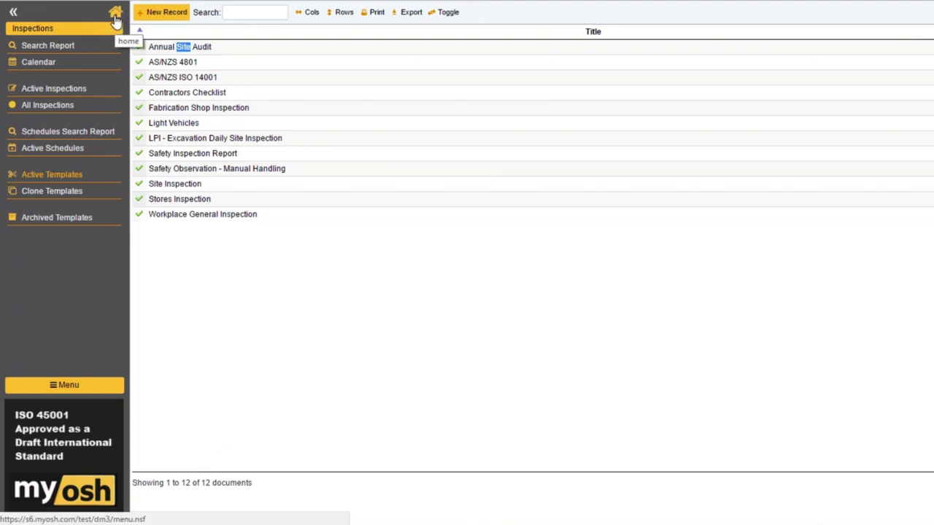
left_click(216, 351)
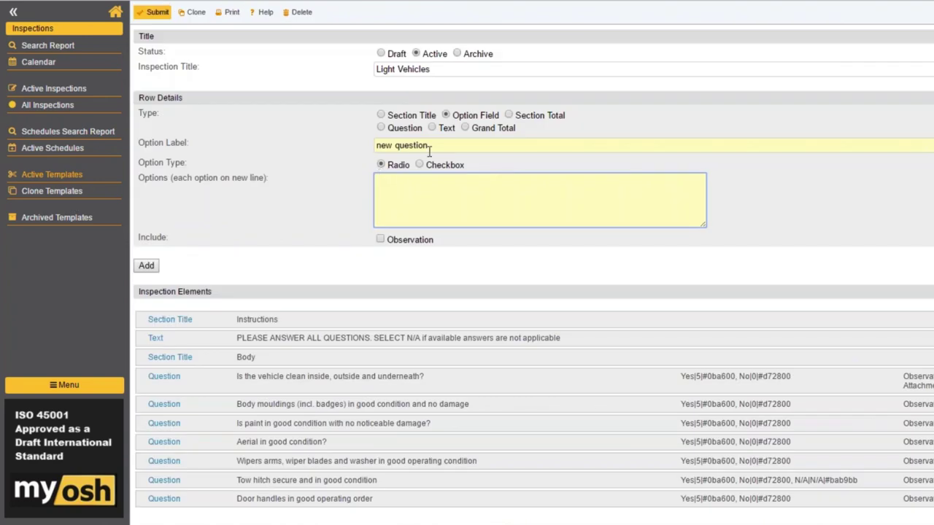
- Replace the option field's label in the Light Vehicles template with "what is broken"
left_click(429, 149)
left_click_drag(429, 146, 376, 147)
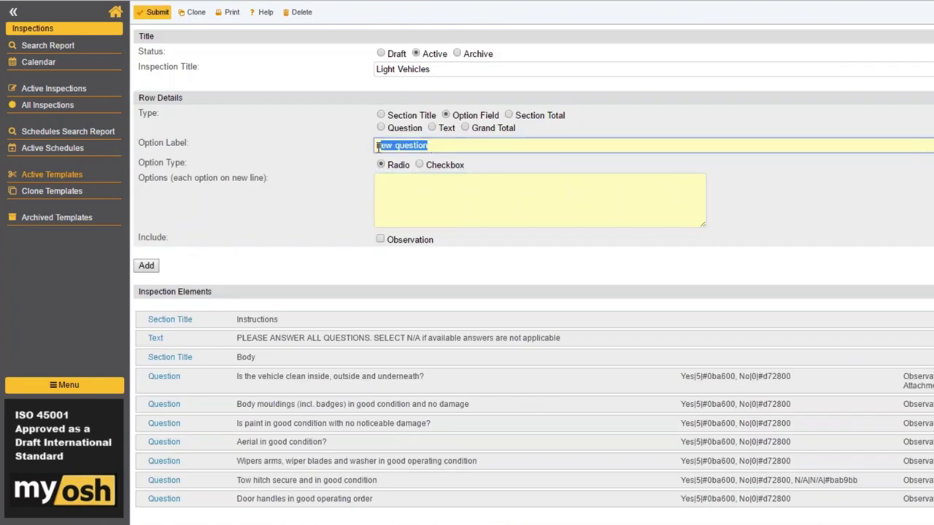
left_click(387, 184)
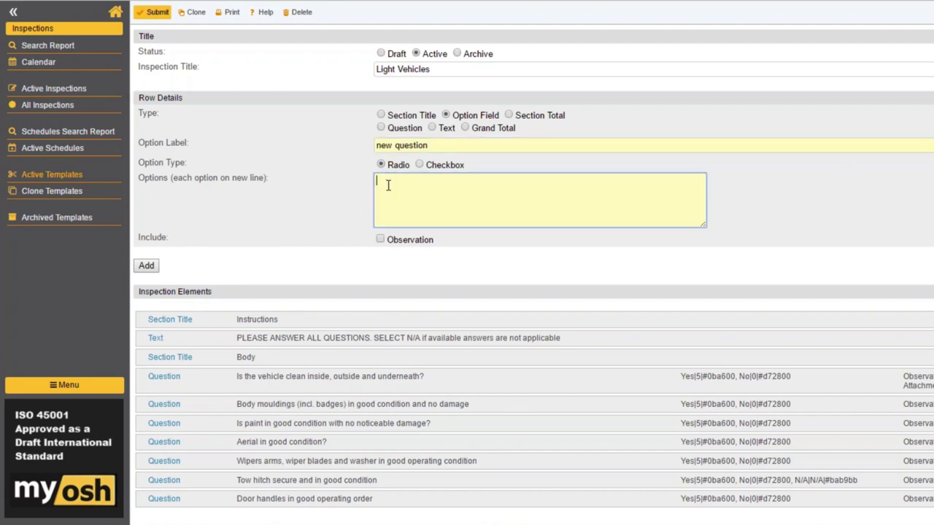
left_click(372, 149)
type("what is broken")
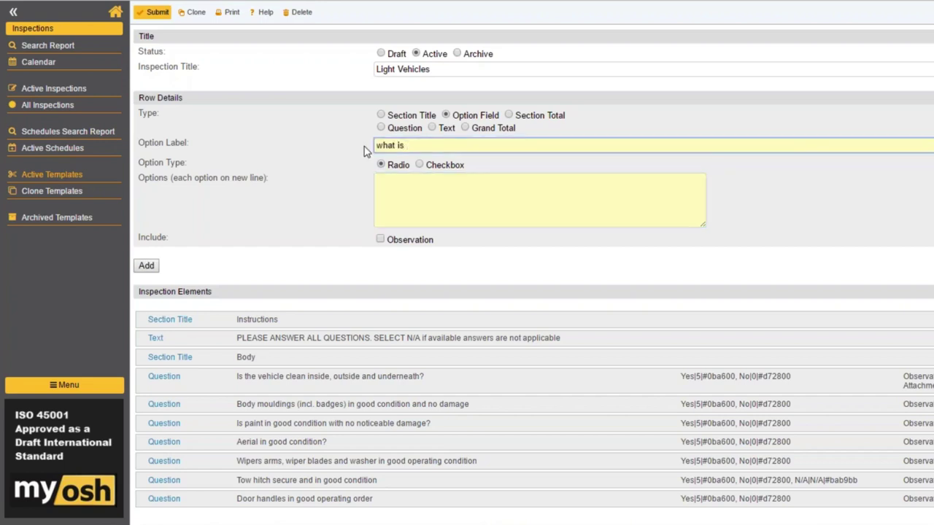
- List the option field's choices on separate lines: Aerial, Bumper, Wheels, Roof and Everything
left_click(392, 182)
type("Aerial")
key("Return")
type("Bumper")
key("Return")
type("Wheels")
key("Return")
type("Roof")
key("Return")
type("Everything")
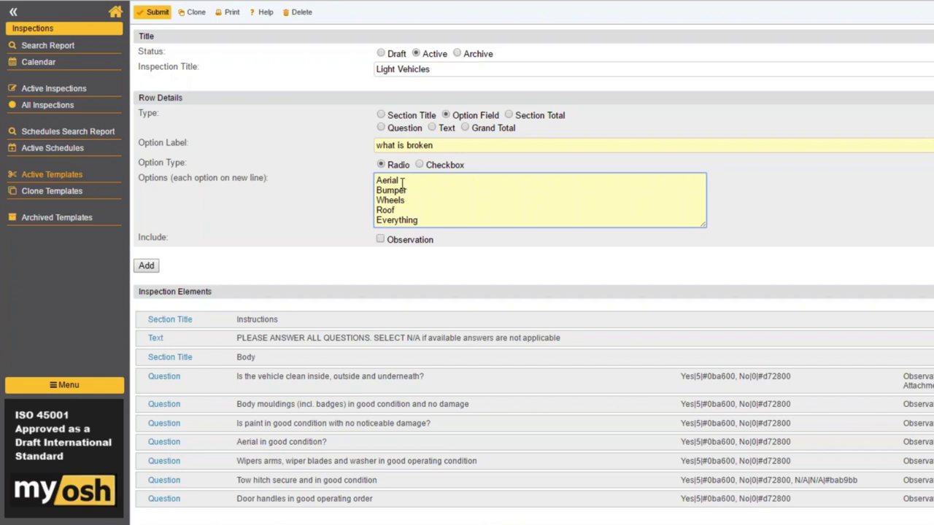
left_click_drag(376, 180, 386, 180)
double_click(394, 165)
left_click_drag(466, 166, 431, 167)
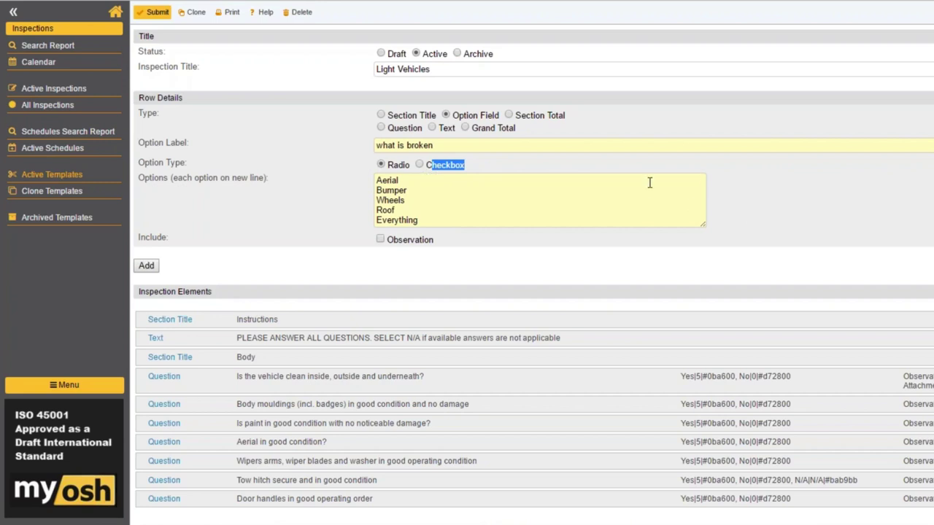
left_click(380, 183)
left_click(750, 217)
- Clone the Annual Site Audit template and change the copy's inspection title to "xxxxxx"
left_click(48, 108)
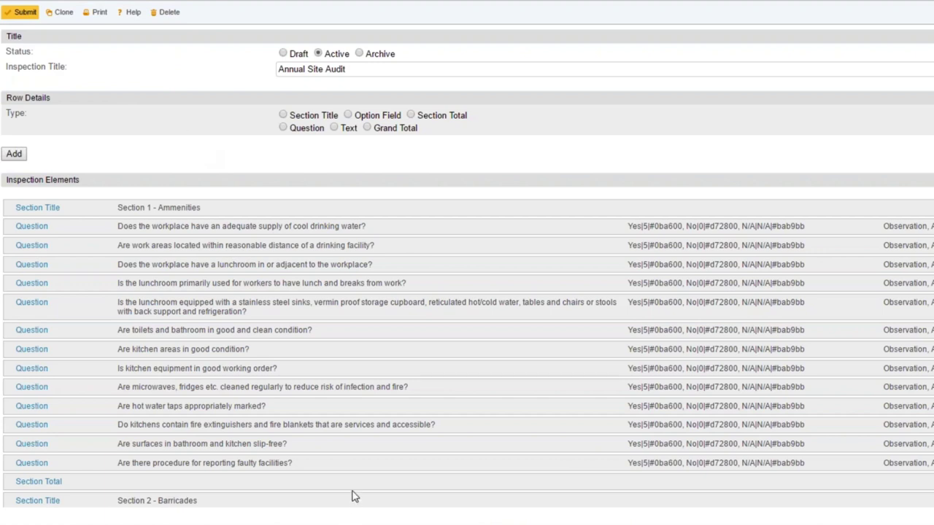
scroll(354, 497, "down", 1)
scroll(355, 350, "down", 1)
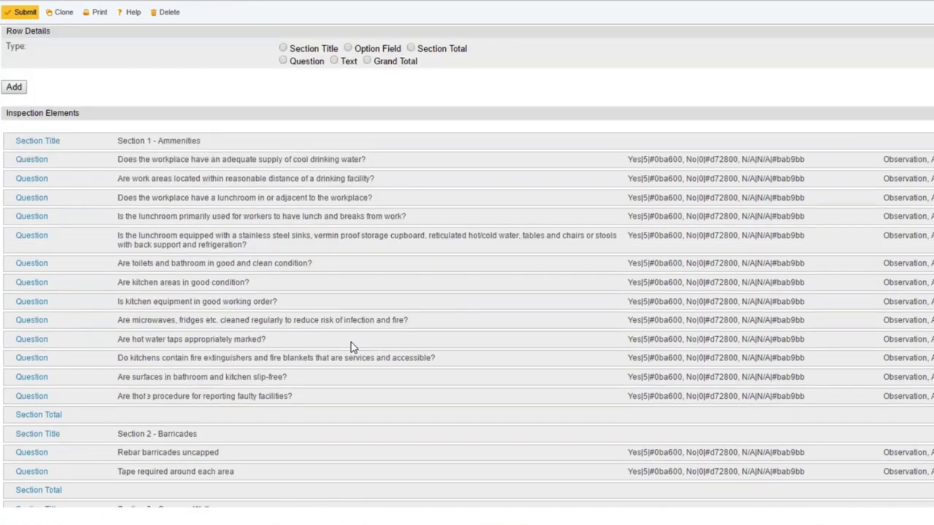
left_click(60, 12)
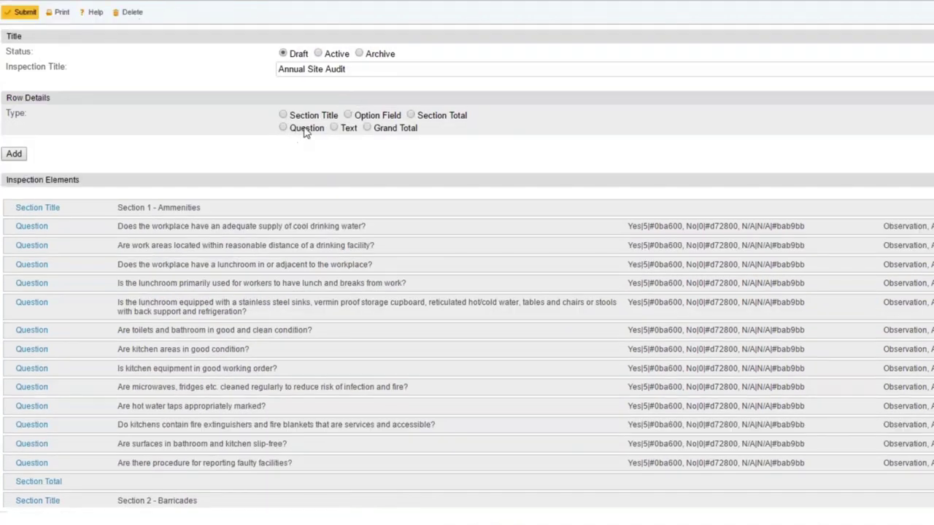
left_click_drag(356, 70, 277, 73)
type("xxxxxx")
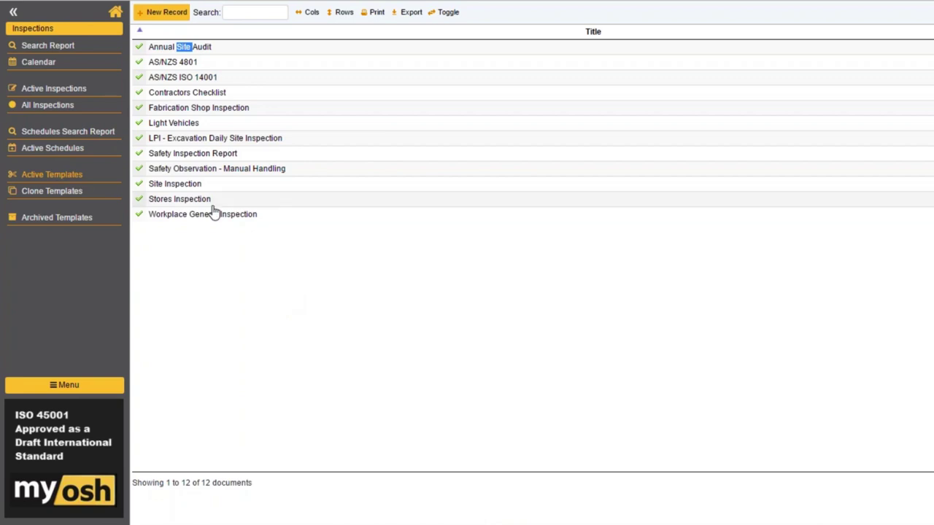
left_click(149, 182)
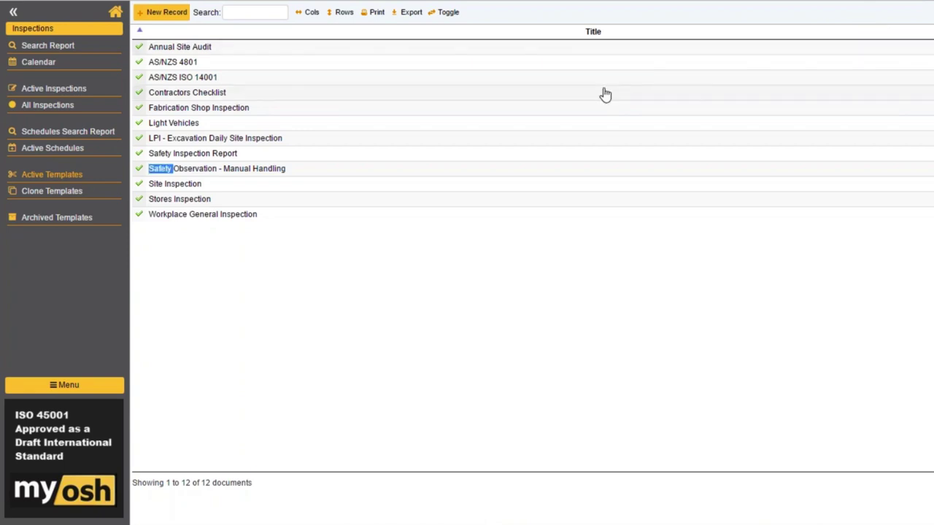
left_click(619, 300)
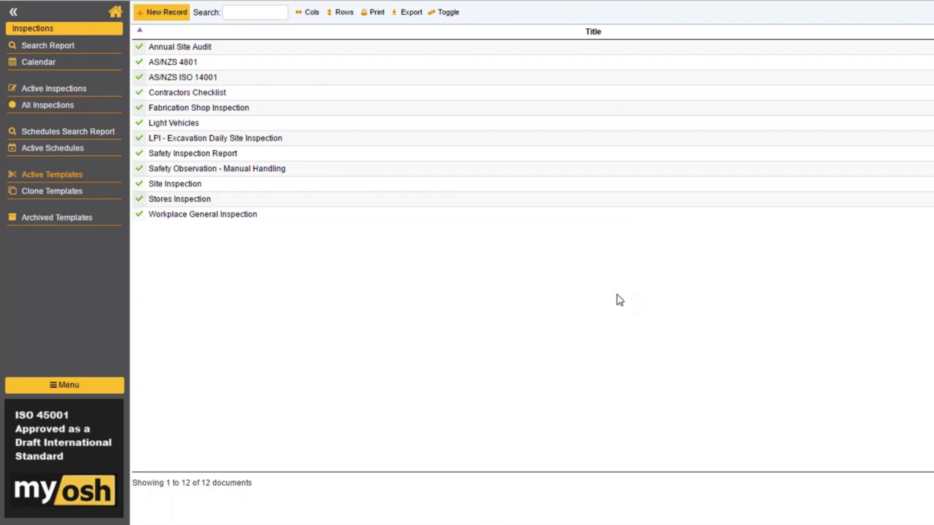